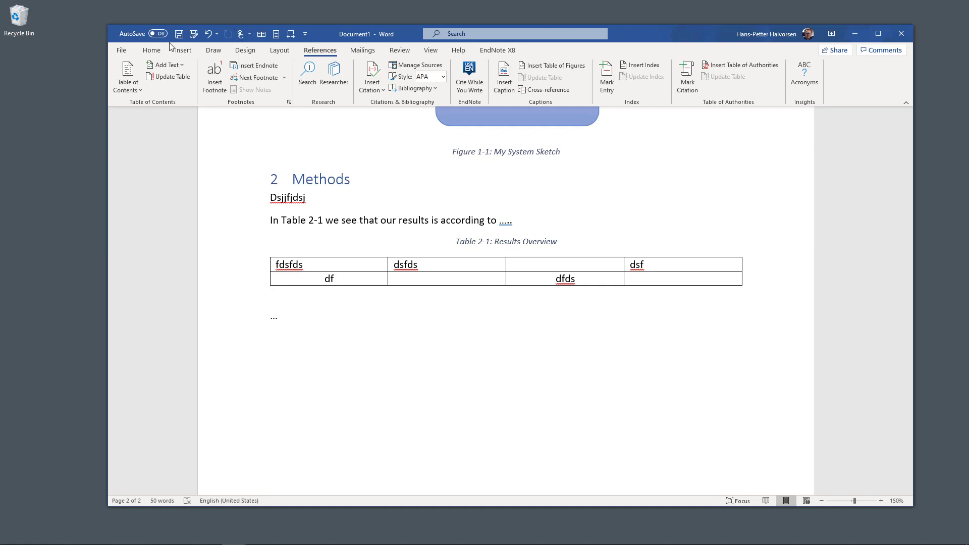
# Add a Heading 1 titled "Results" below the Methods section, followed by the body text "dhfhdsh" and a new line.
pyautogui.click(154, 51)
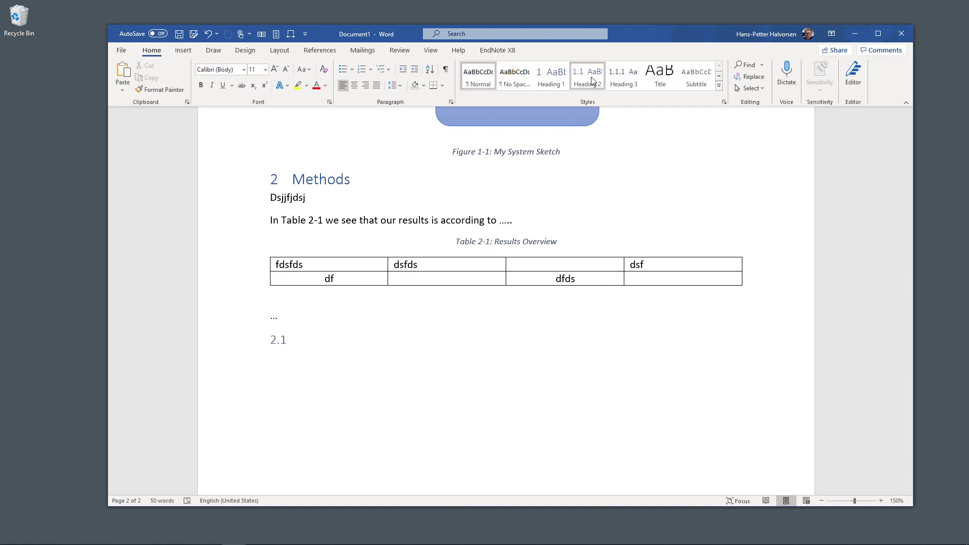
pyautogui.click(551, 76)
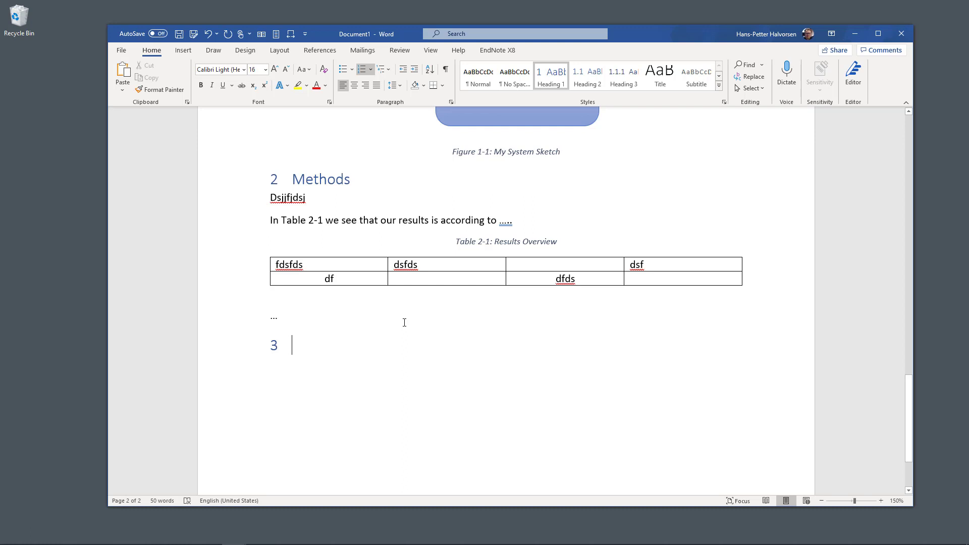
pyautogui.write('Res')
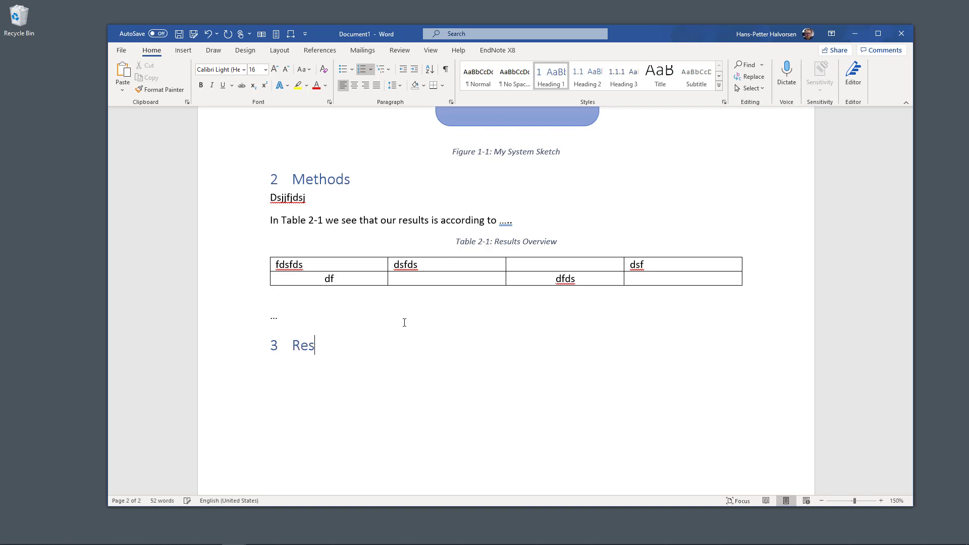
pyautogui.write('ults')
pyautogui.press('Return')
pyautogui.write('dhfhdsh')
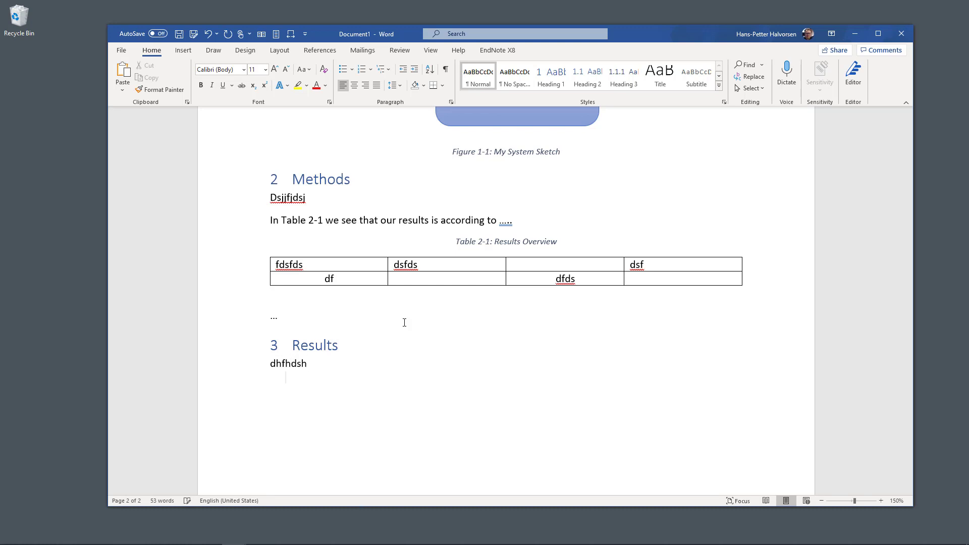
pyautogui.press('Return')
# Enter the equation y=3x+4 as a centred plain-text line below the Results body text.
pyautogui.scroll(-2, 337, 378)
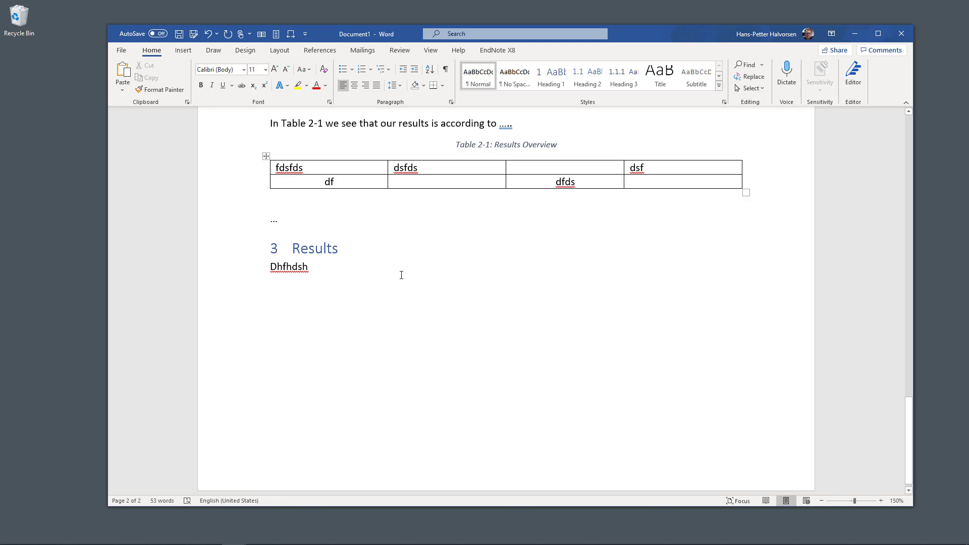
pyautogui.write('y')
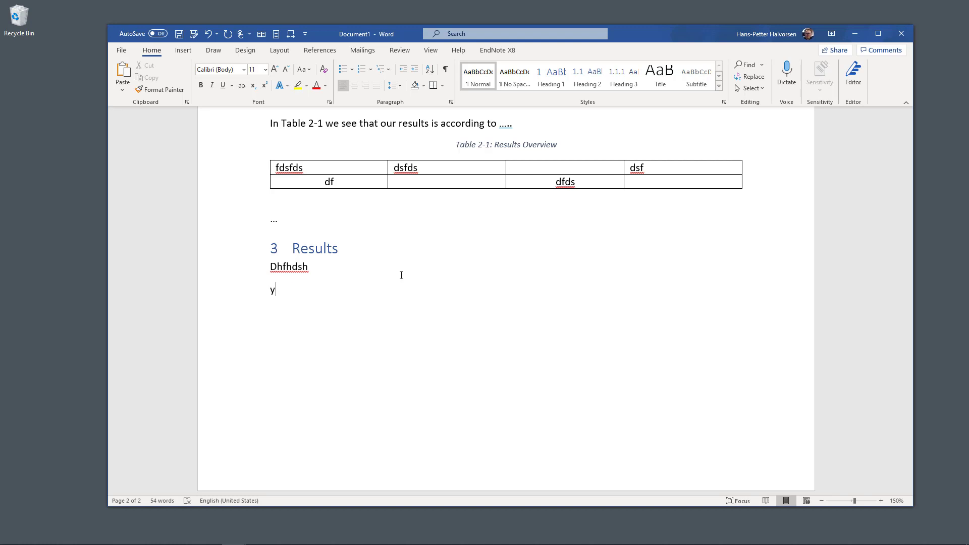
pyautogui.write('=2x')
pyautogui.press('BackSpace')
pyautogui.press('BackSpace')
pyautogui.write('3x+4')
pyautogui.click(355, 86)
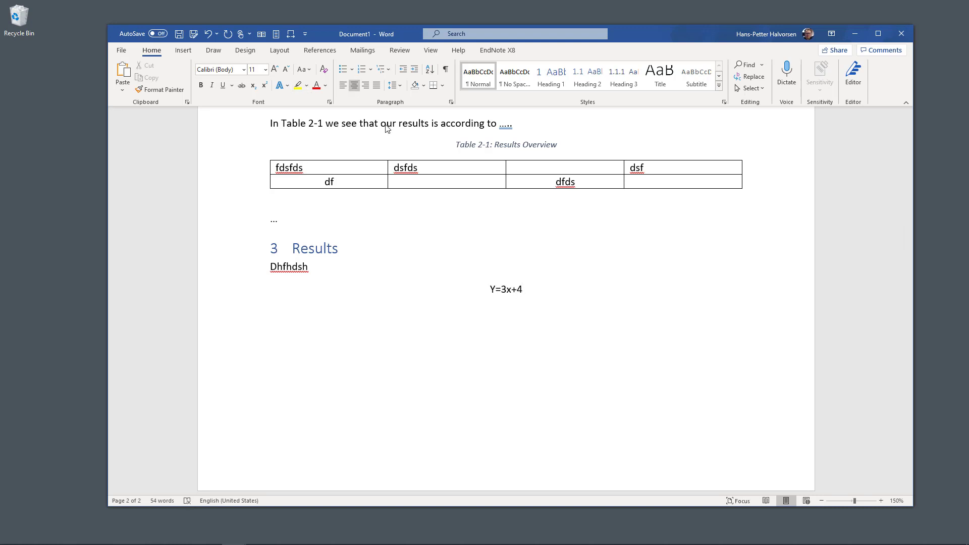
# Delete the plain-text equation and left-align the empty line.
pyautogui.keyDown('shift'); pyautogui.click(502, 288); pyautogui.keyUp('shift')
pyautogui.tripleClick(502, 286)
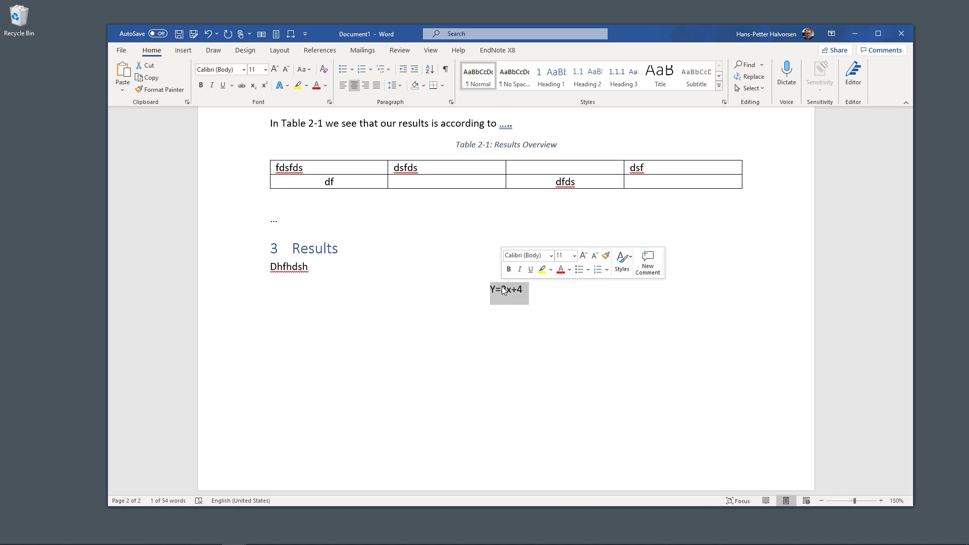
pyautogui.press('Delete')
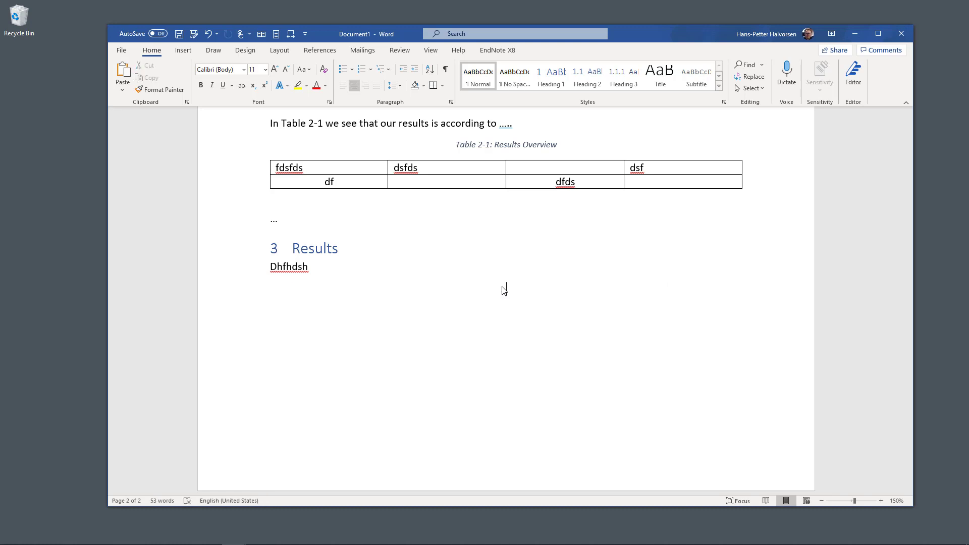
pyautogui.hotkey('ctrl', 'l')
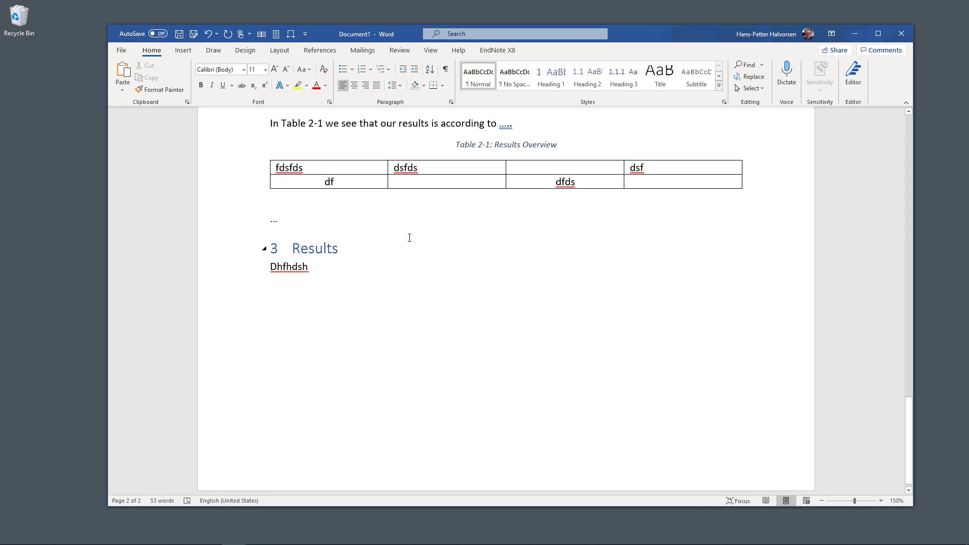
# Insert an equation object reading y = 3x + 4 on the empty line under the Results body text.
pyautogui.click(181, 51)
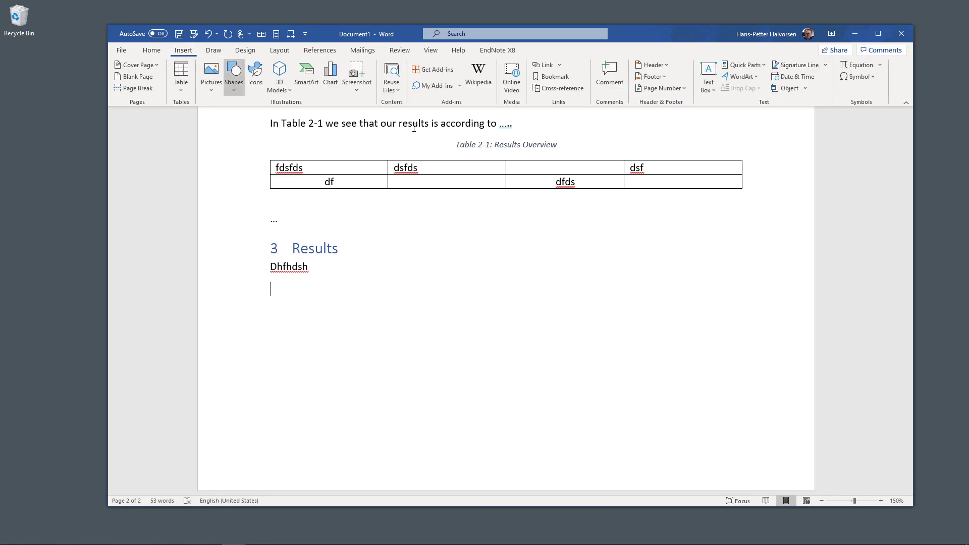
pyautogui.click(855, 65)
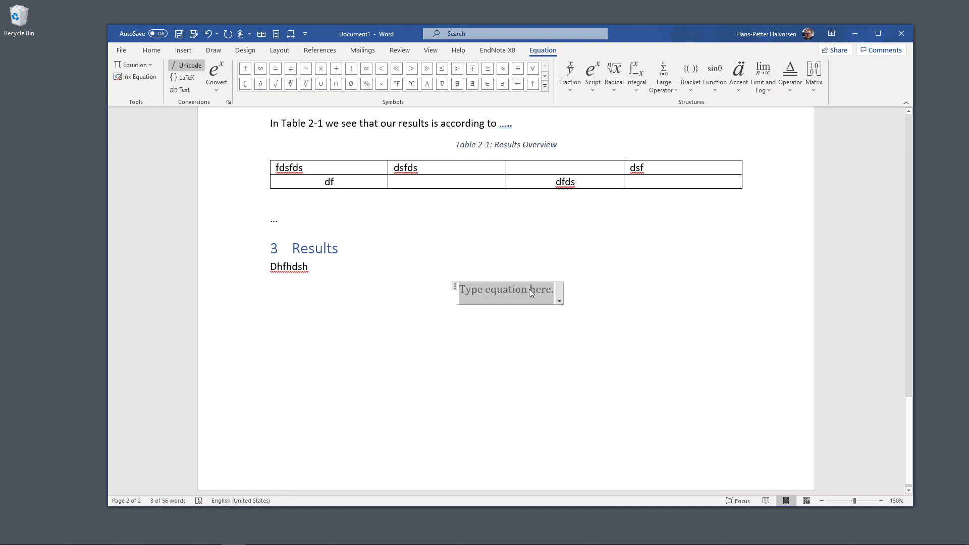
pyautogui.write('y = 3x ')
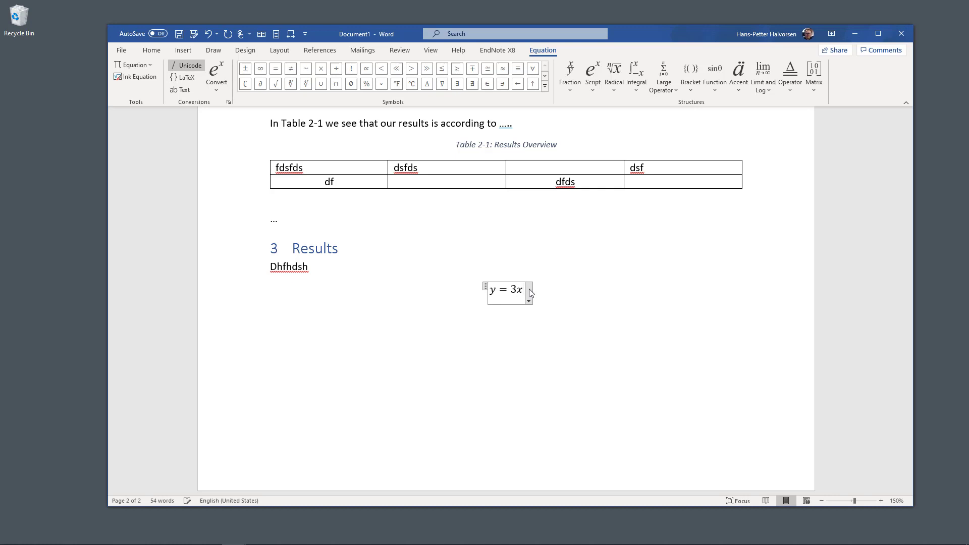
pyautogui.write('+ 4')
pyautogui.click(571, 342)
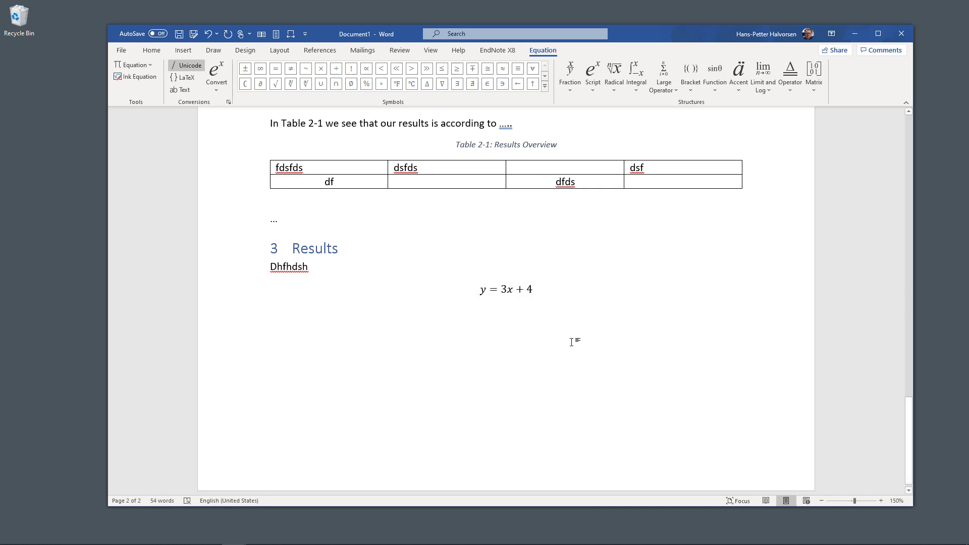
pyautogui.doubleClick(514, 294)
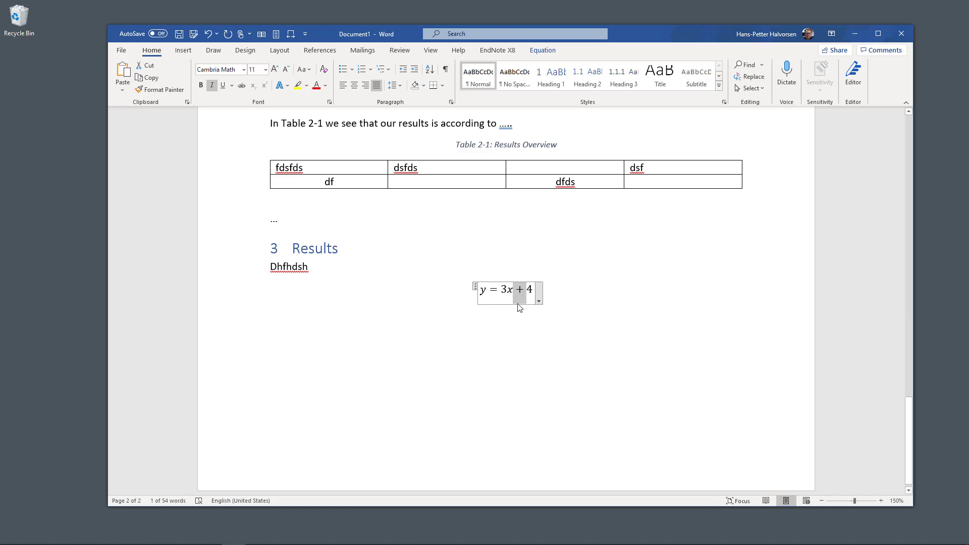
pyautogui.click(585, 291)
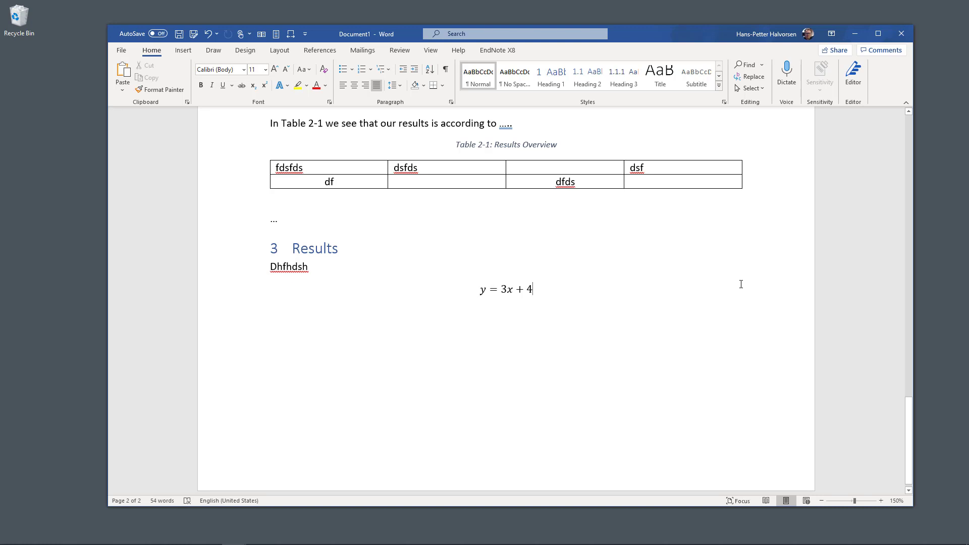
# Add an empty line above the equation and insert a table of one row and three columns there.
pyautogui.click(354, 271)
pyautogui.press('Return')
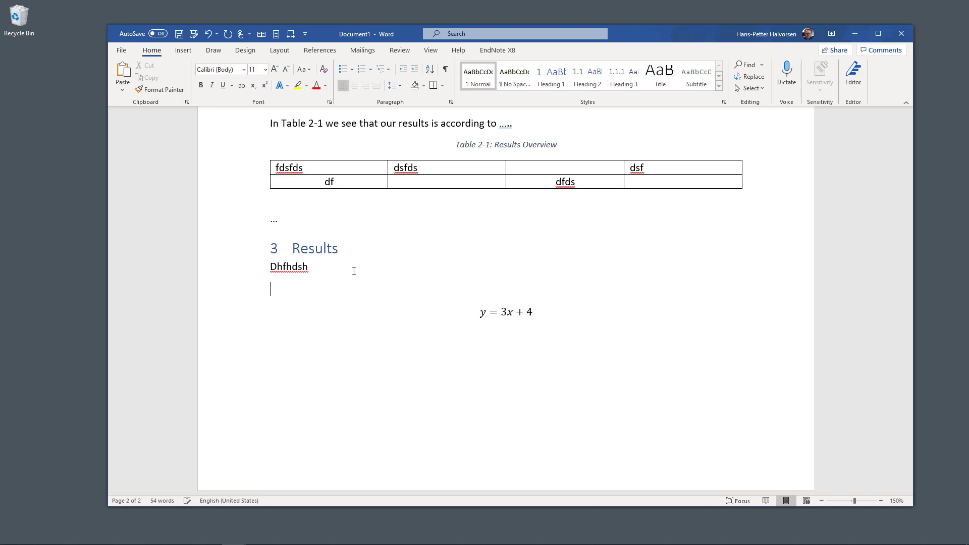
pyautogui.click(183, 51)
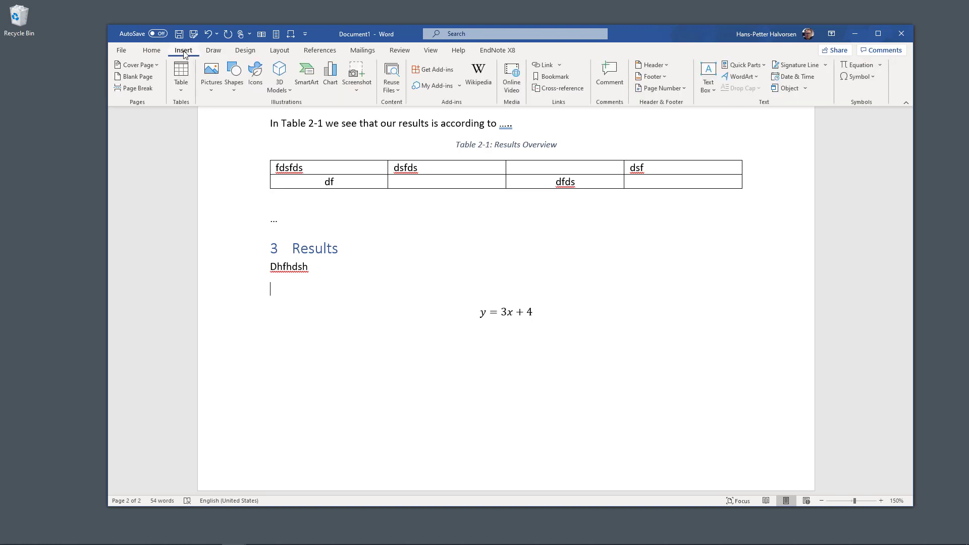
pyautogui.click(182, 85)
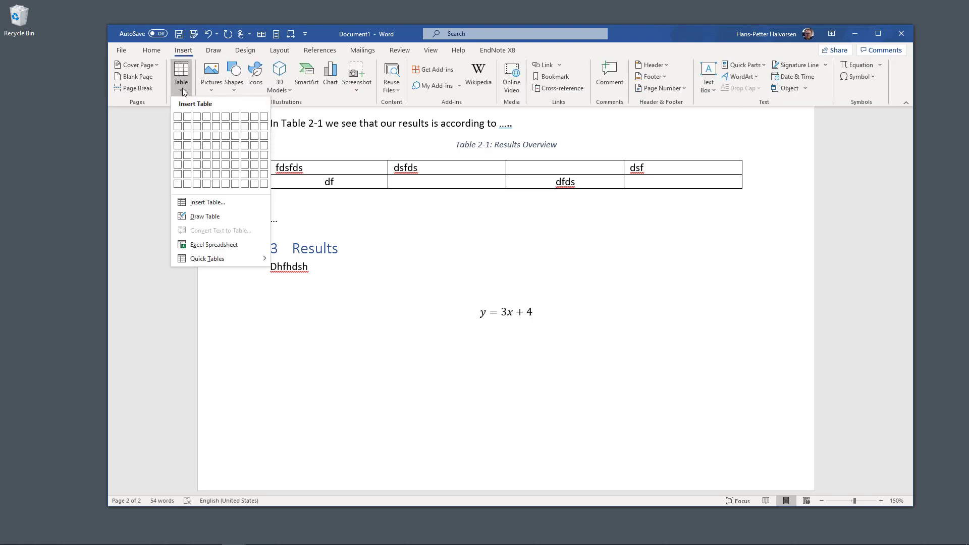
pyautogui.click(198, 119)
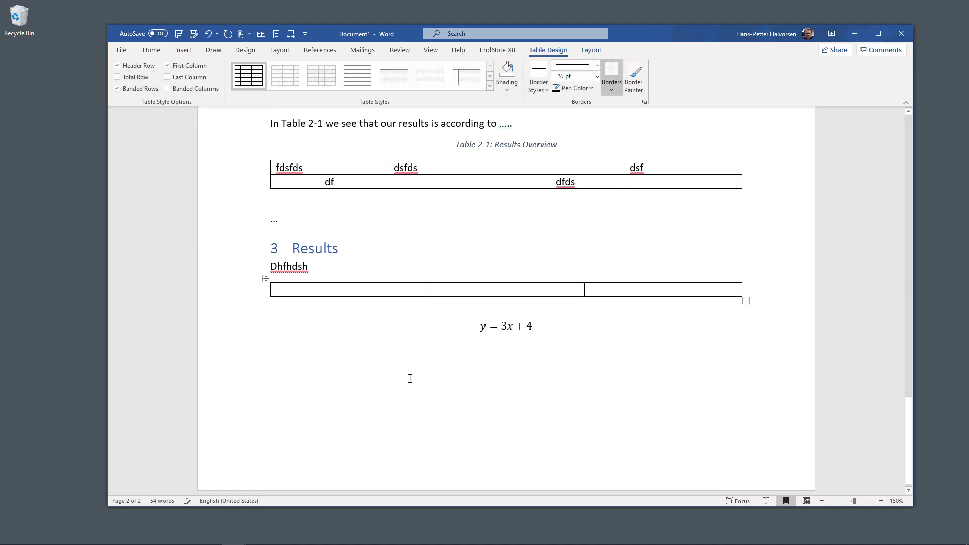
# Move the equation into the middle cell of the new table and remove the extra blank line in that cell.
pyautogui.click(511, 322)
pyautogui.moveTo(510, 322); pyautogui.dragTo(482, 288)
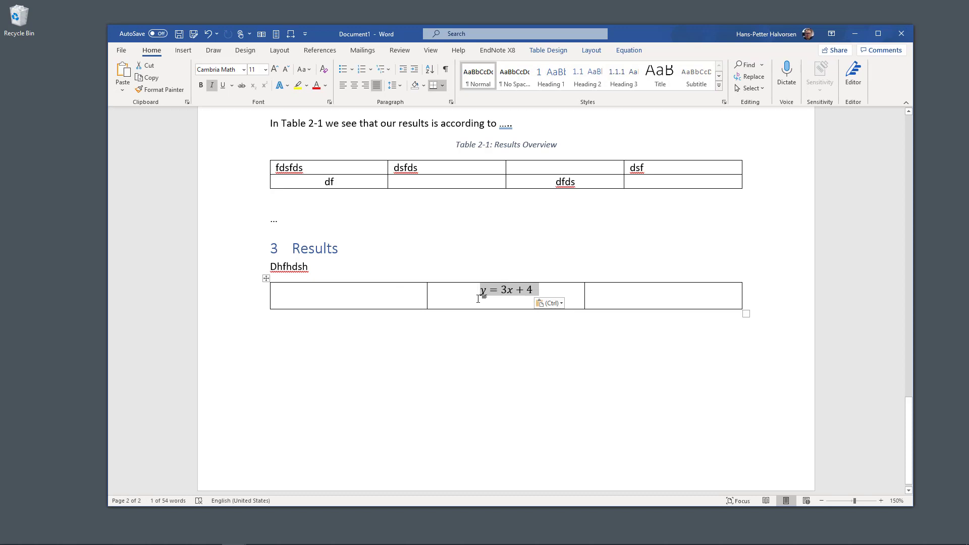
pyautogui.click(479, 299)
pyautogui.press('BackSpace')
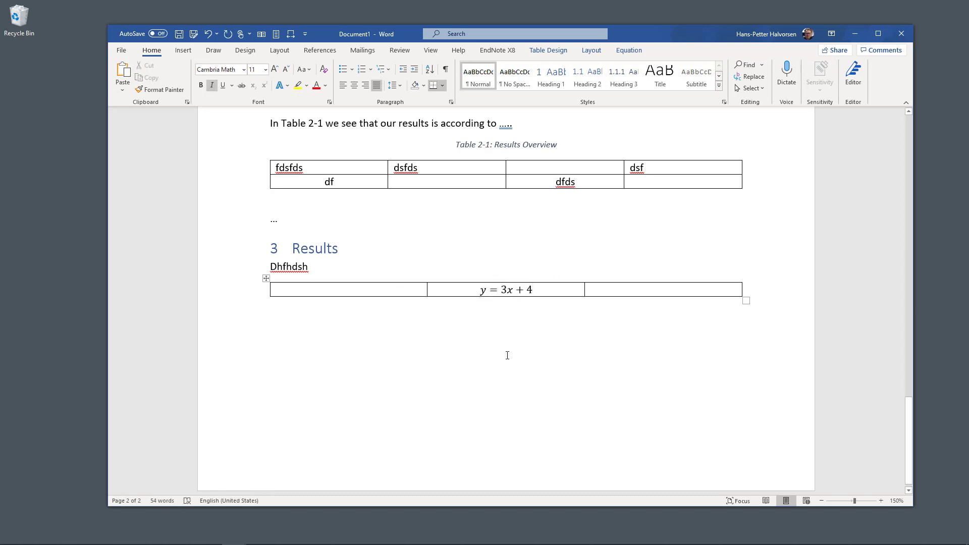
# Start a caption from the table's third cell, using the Equation label.
pyautogui.click(716, 287)
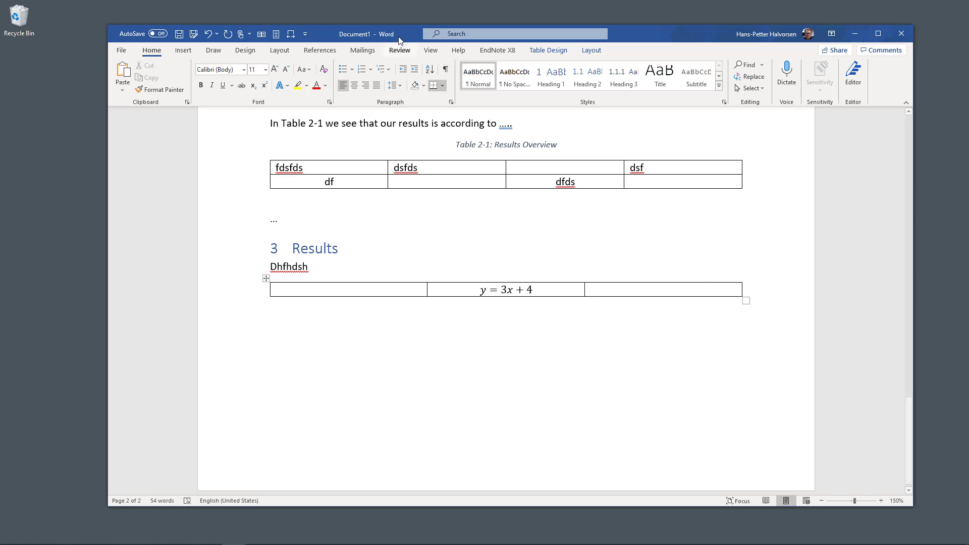
pyautogui.click(319, 51)
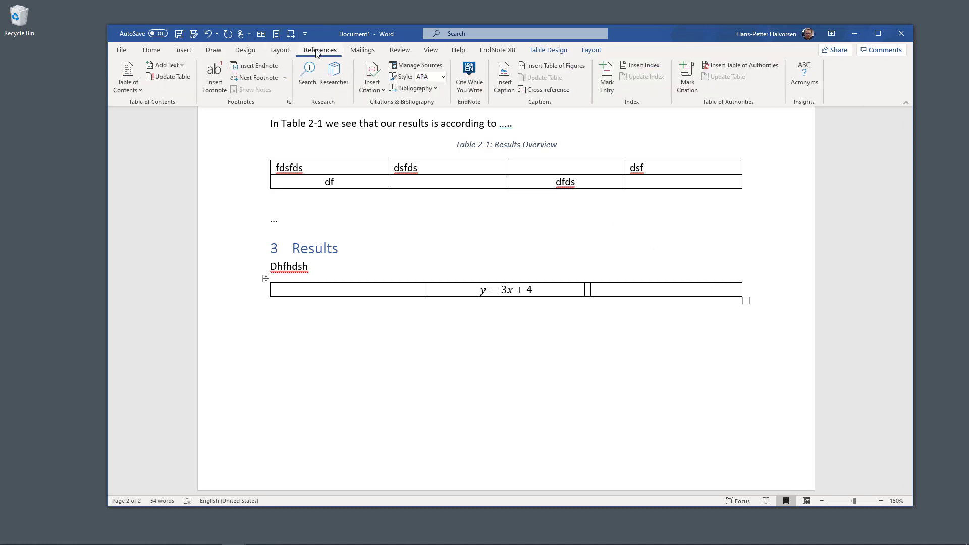
pyautogui.click(505, 78)
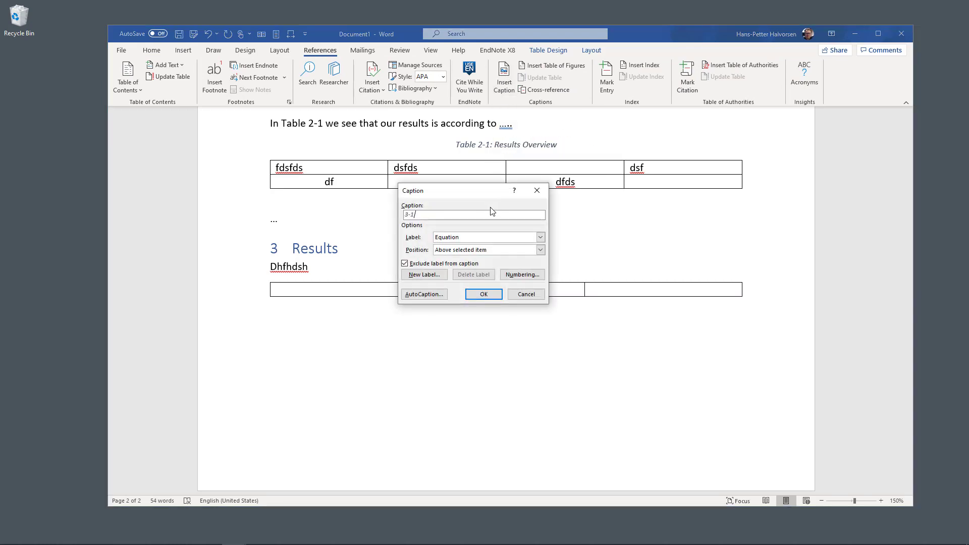
pyautogui.click(540, 237)
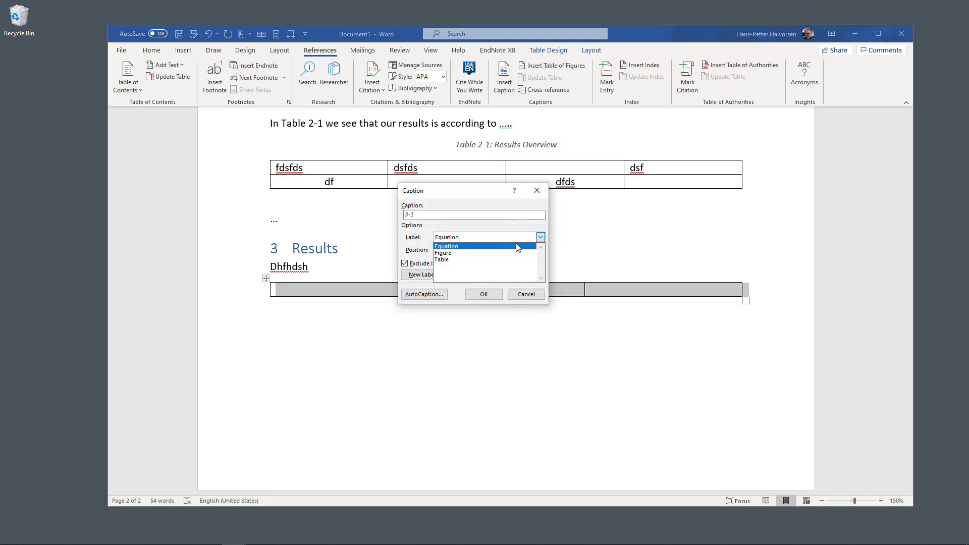
pyautogui.click(492, 253)
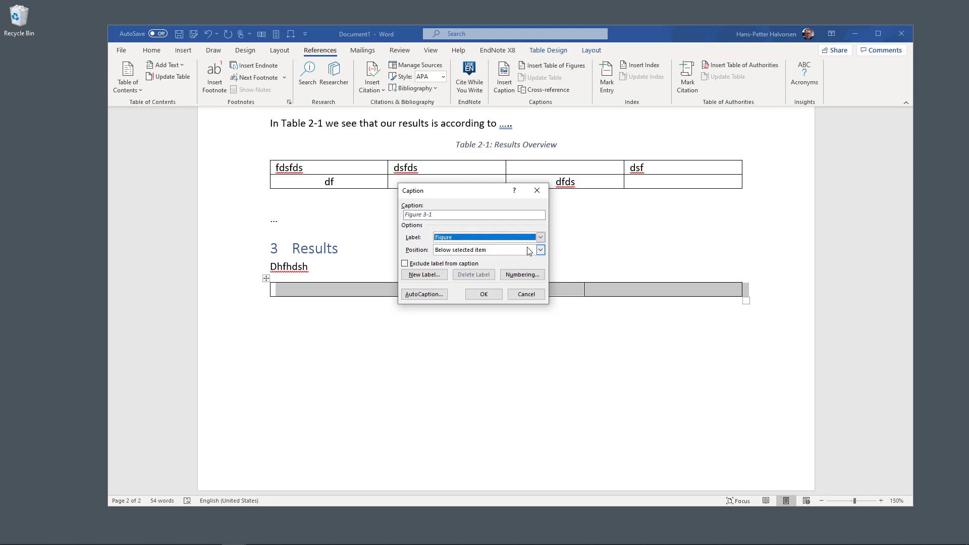
pyautogui.click(541, 237)
pyautogui.click(487, 260)
pyautogui.click(541, 237)
pyautogui.click(489, 246)
# Insert the caption above the table with chapter numbers based on Heading 1, a hyphen separator and the label excluded.
pyautogui.click(522, 274)
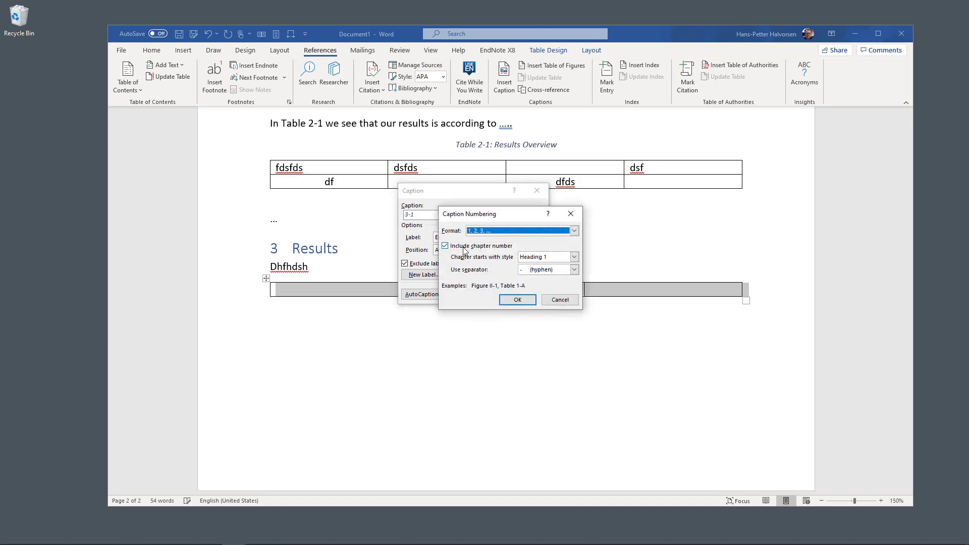
pyautogui.click(515, 300)
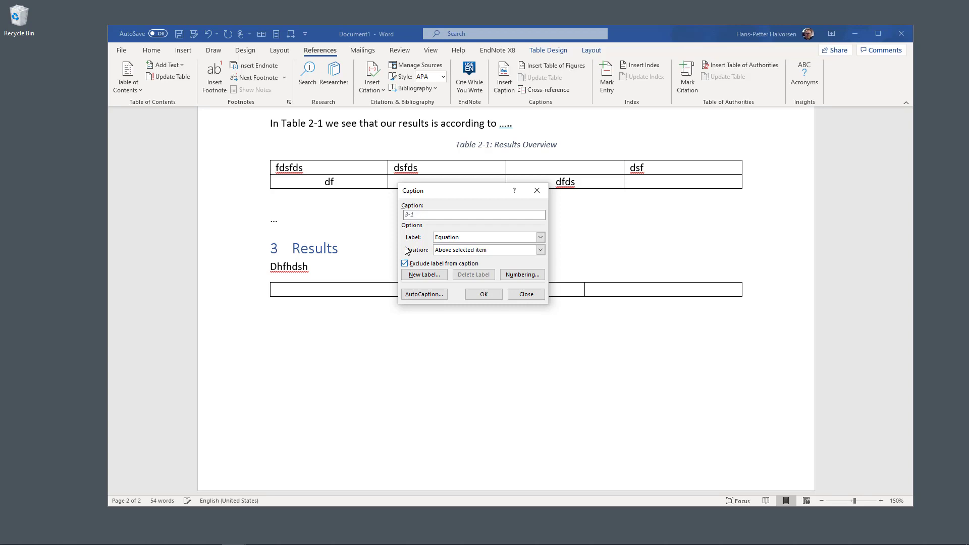
pyautogui.click(420, 215)
pyautogui.click(405, 264)
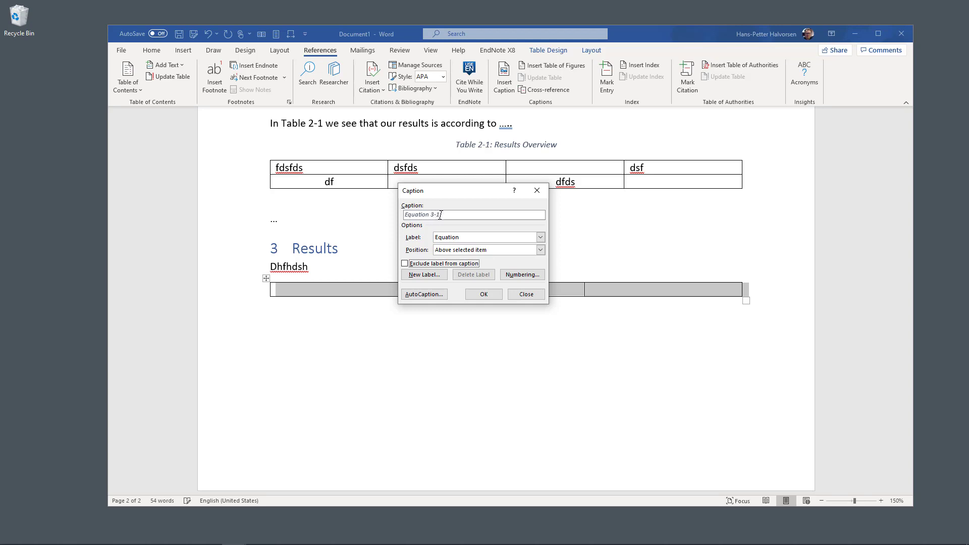
pyautogui.click(404, 264)
pyautogui.click(484, 294)
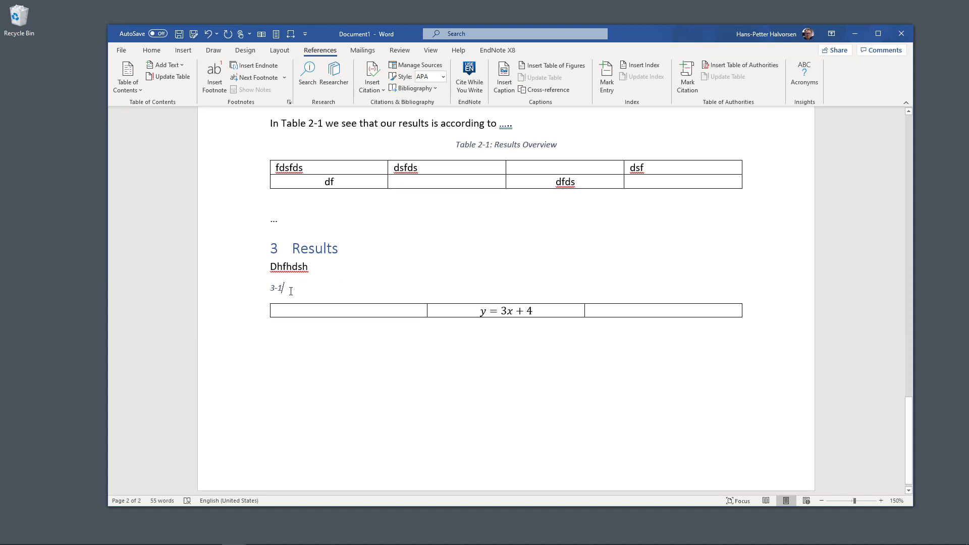
# Move the caption number 3-1 from above the table into its third cell and right-align it.
pyautogui.moveTo(287, 289); pyautogui.dragTo(264, 287)
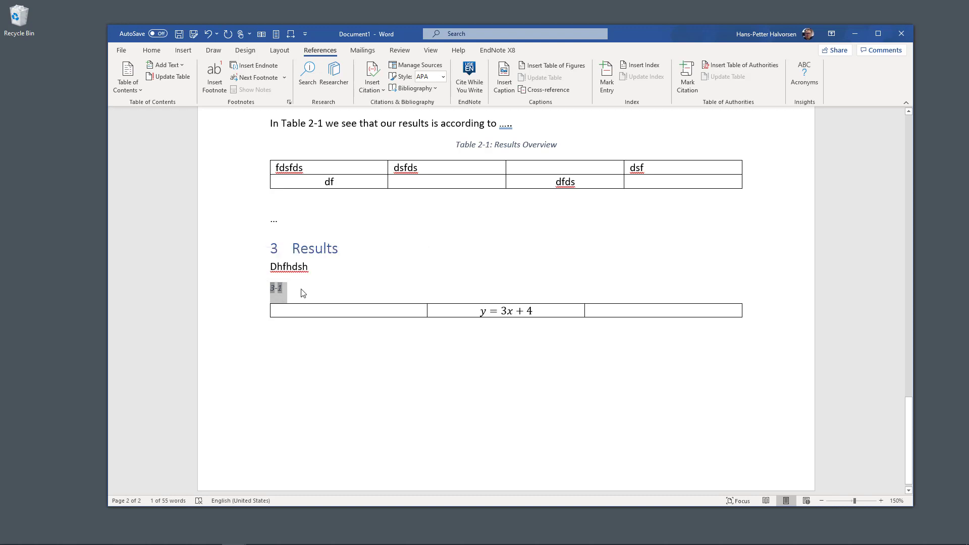
pyautogui.click(334, 309)
pyautogui.moveTo(293, 290); pyautogui.dragTo(267, 288)
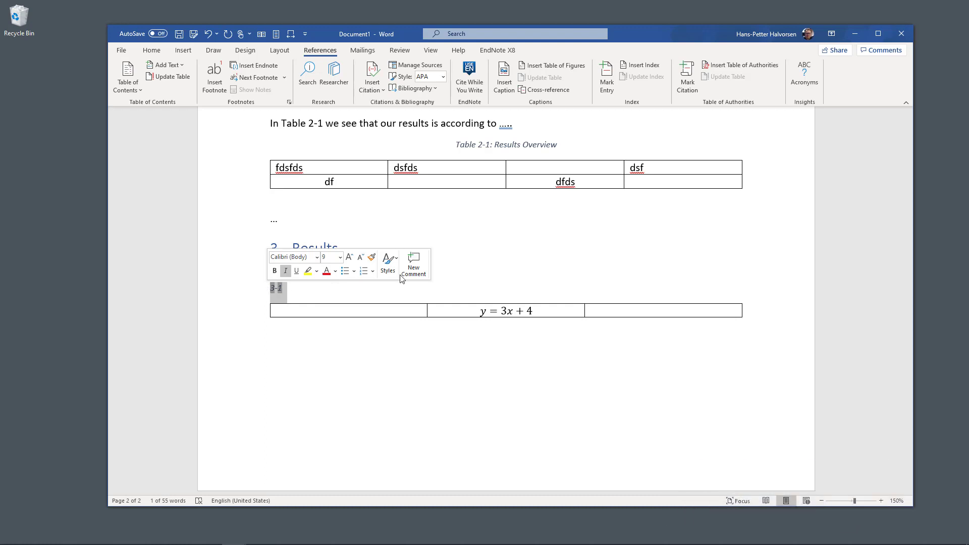
pyautogui.click(748, 368)
pyautogui.click(721, 311)
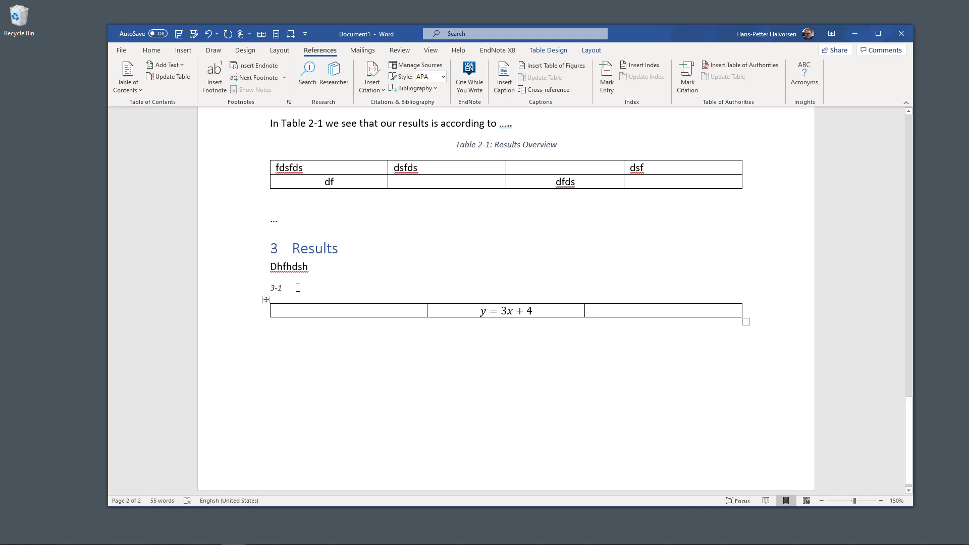
pyautogui.moveTo(286, 288); pyautogui.dragTo(704, 314)
pyautogui.click(152, 50)
pyautogui.click(366, 86)
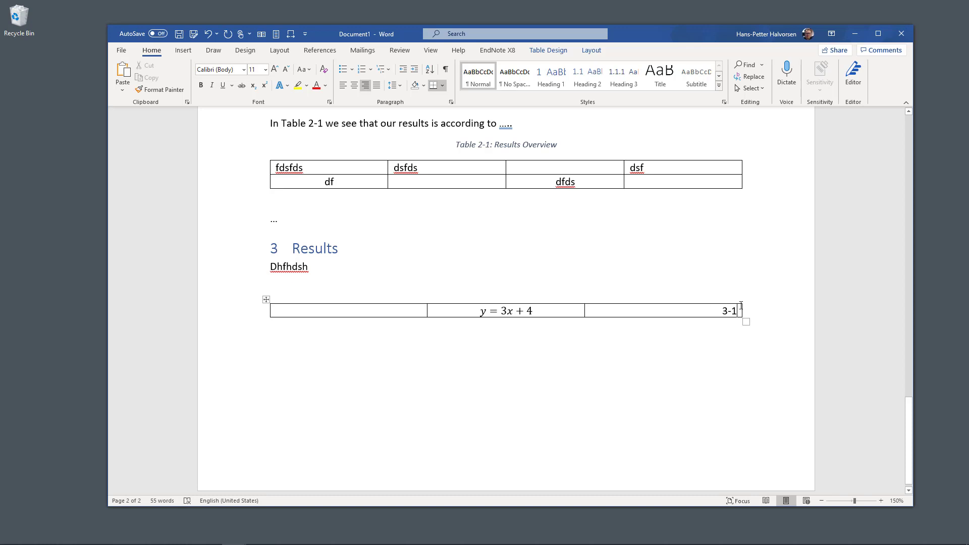
# Enclose the equation number in the table's third cell in parentheses so it reads (3-1).
pyautogui.click(476, 311)
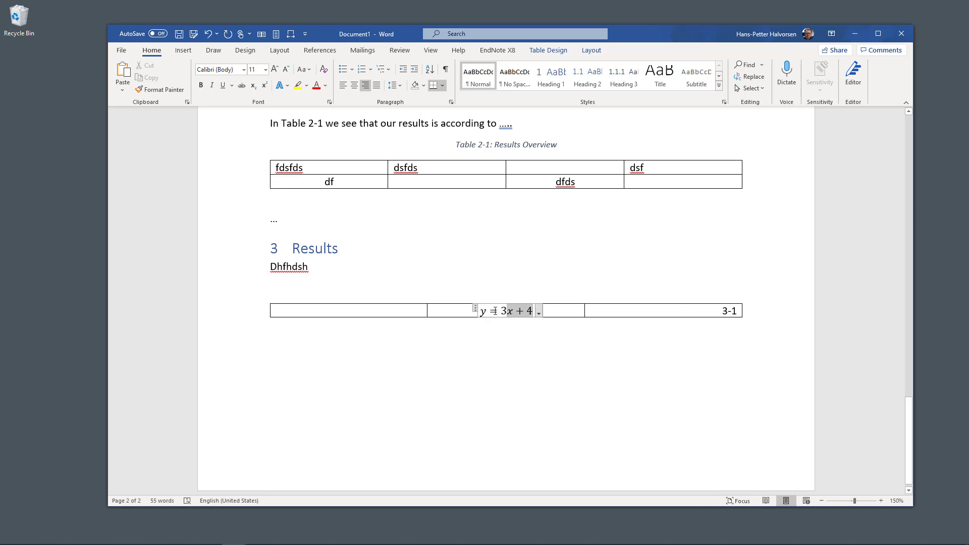
pyautogui.click(565, 311)
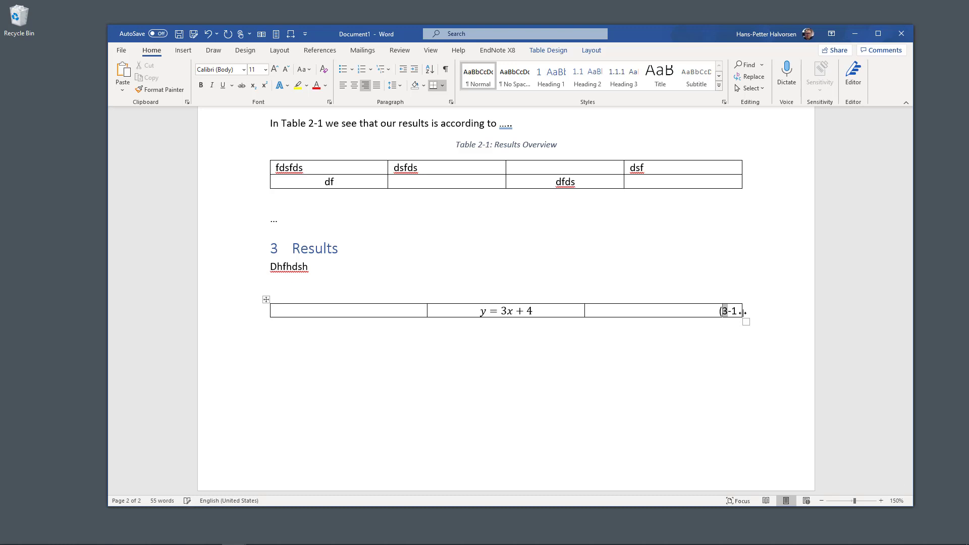
pyautogui.write('(')
pyautogui.press('Right')
pyautogui.write(')')
pyautogui.click(715, 342)
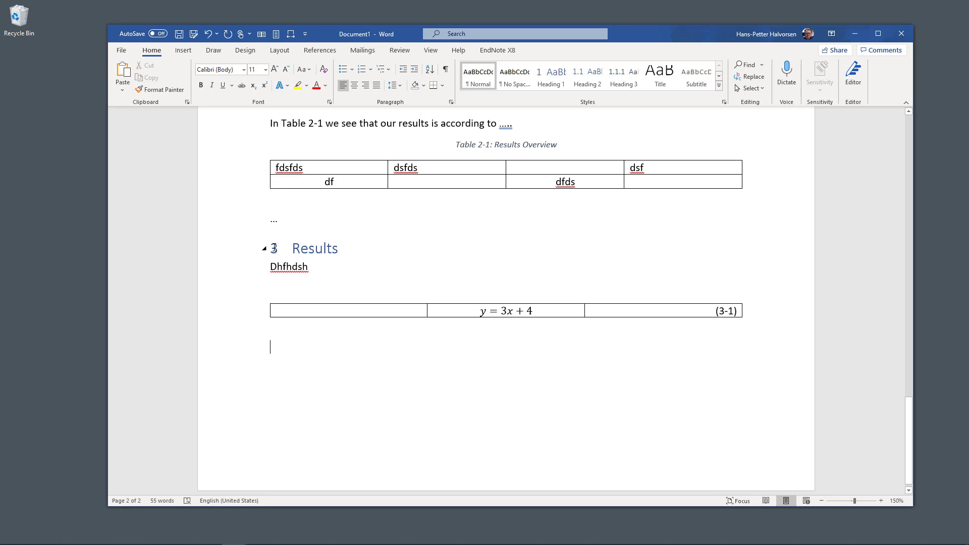
# Replace the leftover caption-style line above the equation table with a normal paragraph starting "From eq.".
pyautogui.click(309, 288)
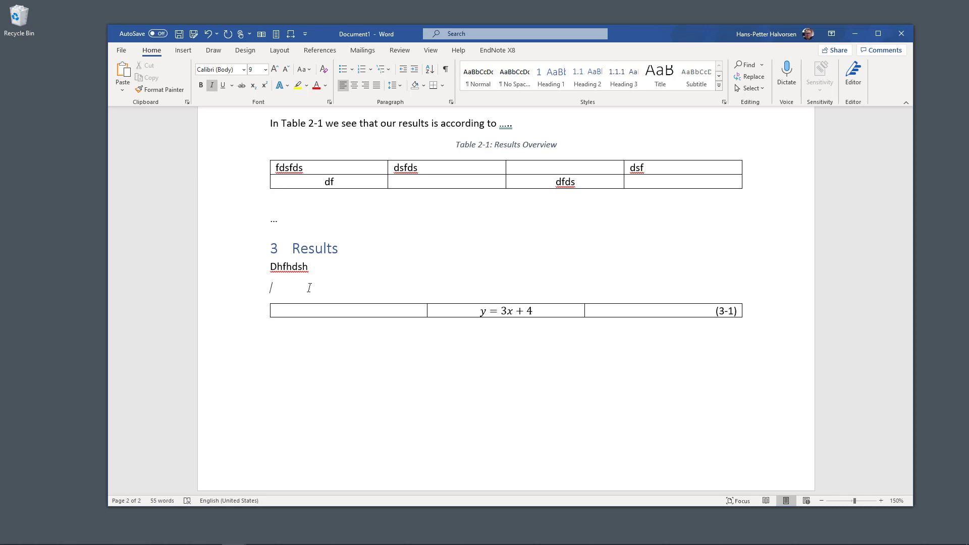
pyautogui.write('From')
pyautogui.press('BackSpace')
pyautogui.press('BackSpace')
pyautogui.press('BackSpace')
pyautogui.press('BackSpace')
pyautogui.press('BackSpace')
pyautogui.press('BackSpace')
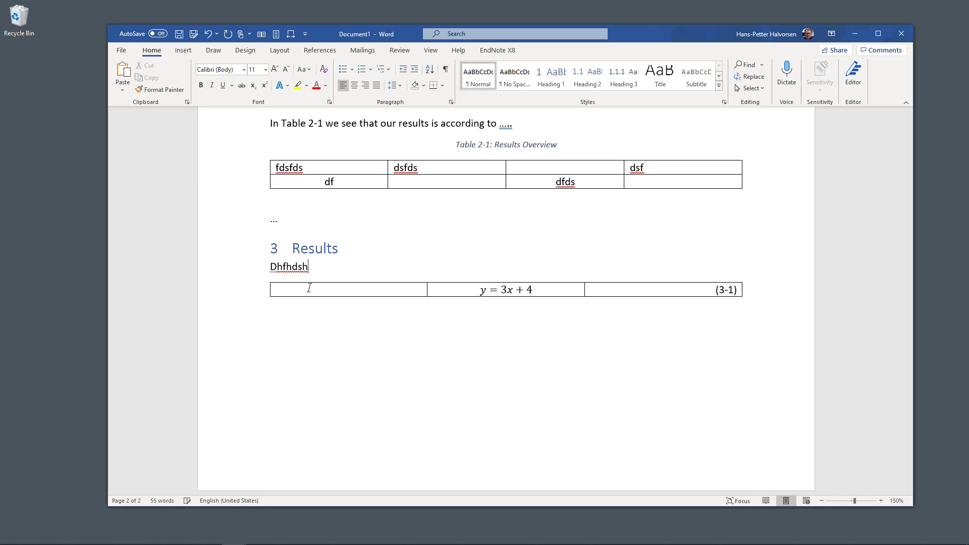
pyautogui.press('Return')
pyautogui.write('From ')
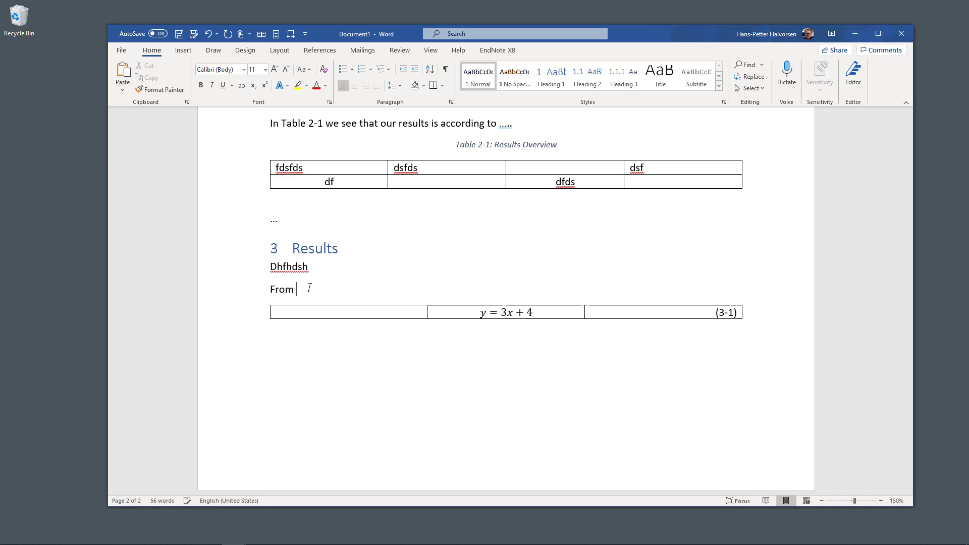
pyautogui.write('eq.')
# Insert a cross-reference to equation (3-1) after "From eq.", using the Equation reference type and only label and number.
pyautogui.click(323, 50)
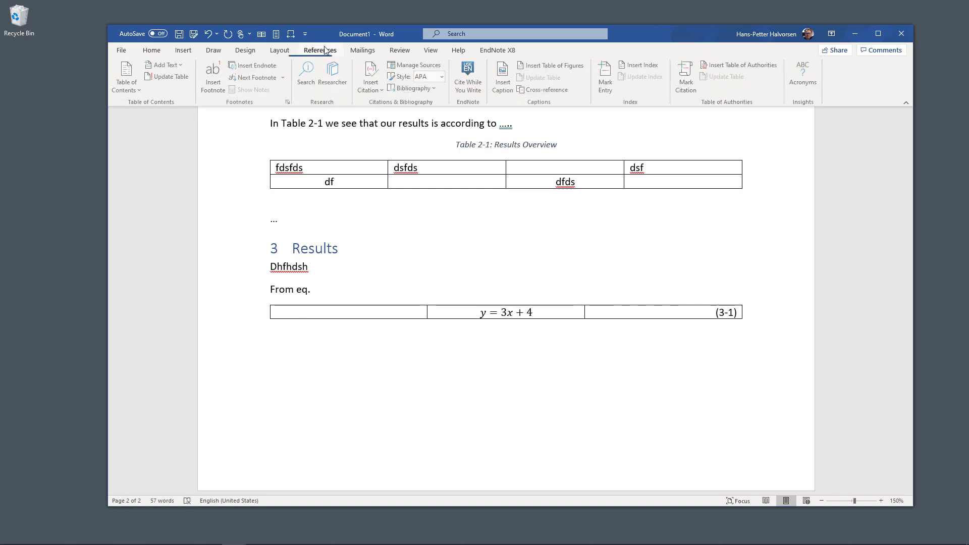
pyautogui.click(548, 91)
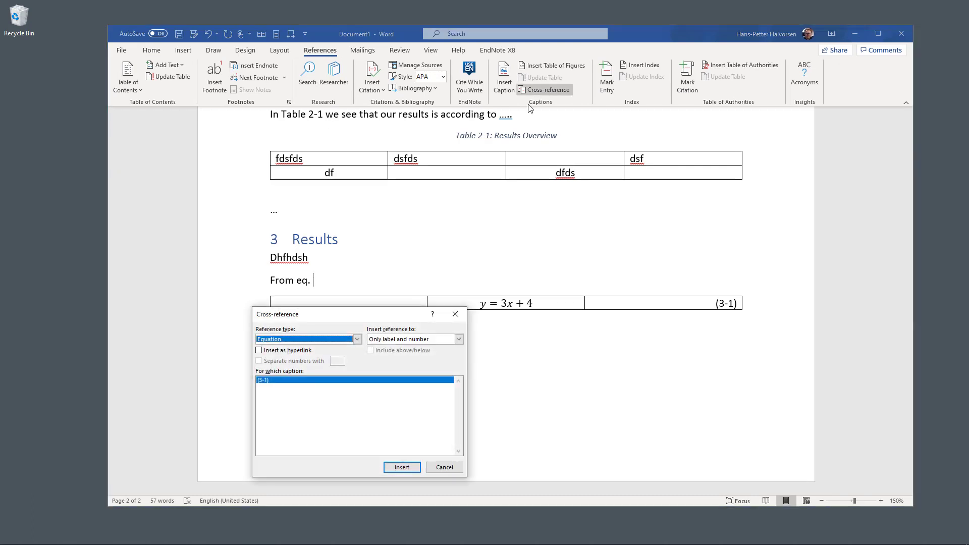
pyautogui.click(325, 340)
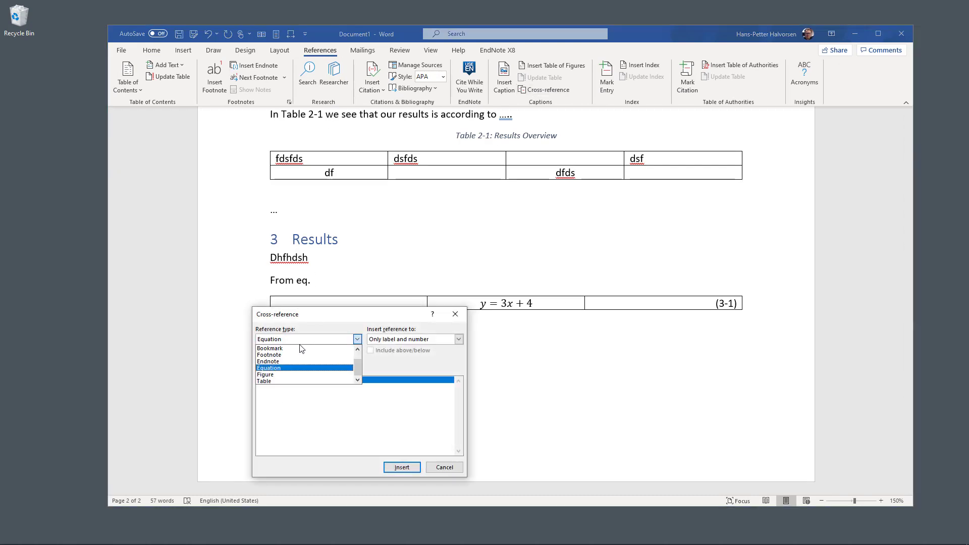
pyautogui.click(275, 375)
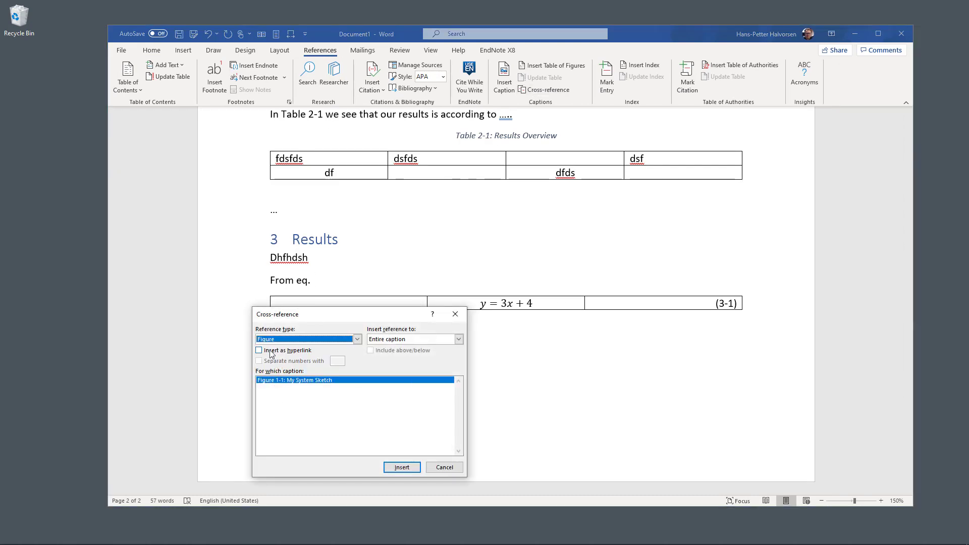
pyautogui.click(296, 339)
pyautogui.click(286, 381)
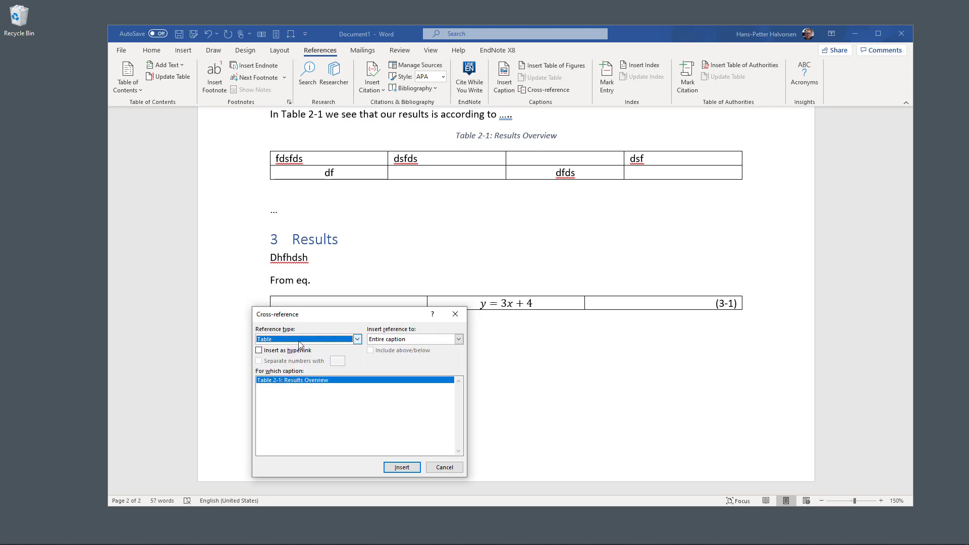
pyautogui.click(299, 340)
pyautogui.click(300, 369)
pyautogui.click(458, 340)
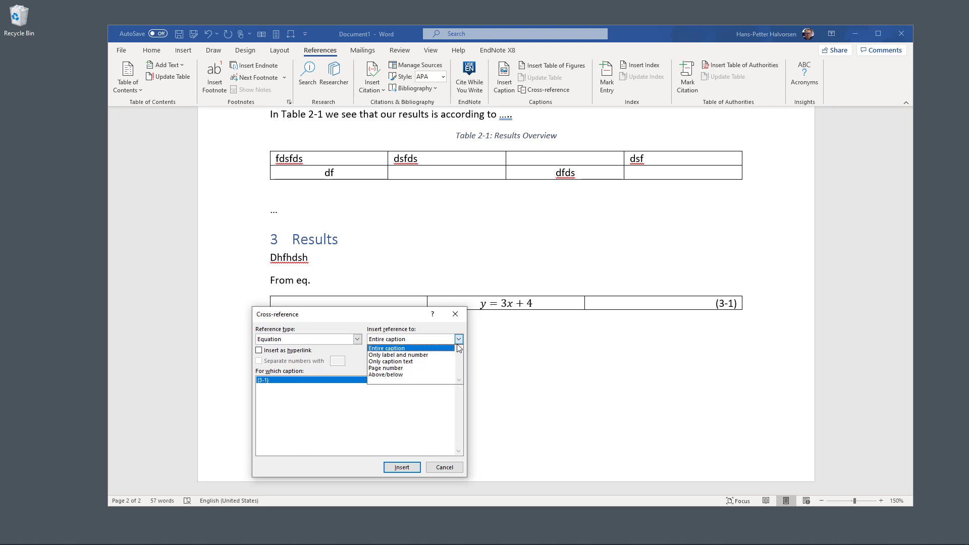
pyautogui.click(431, 355)
pyautogui.click(290, 385)
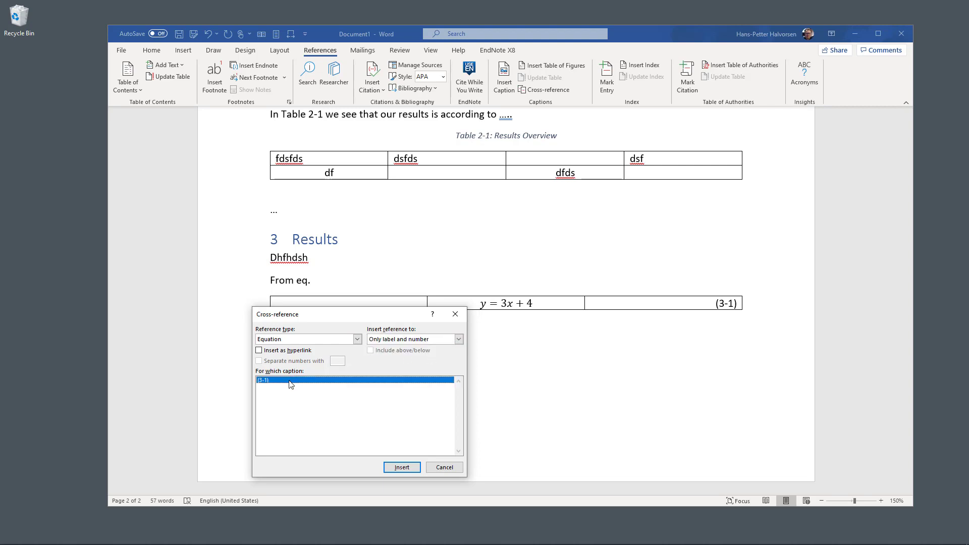
pyautogui.click(401, 467)
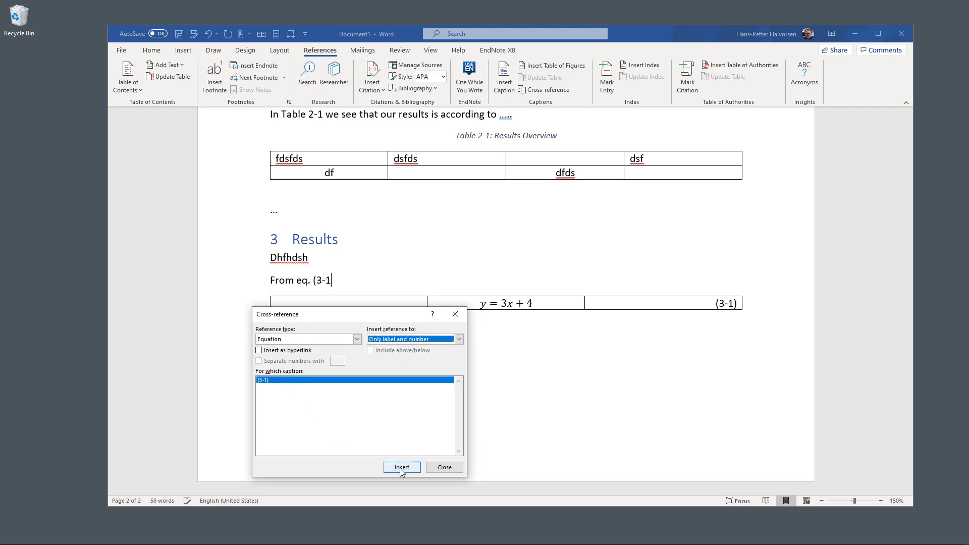
pyautogui.click(445, 467)
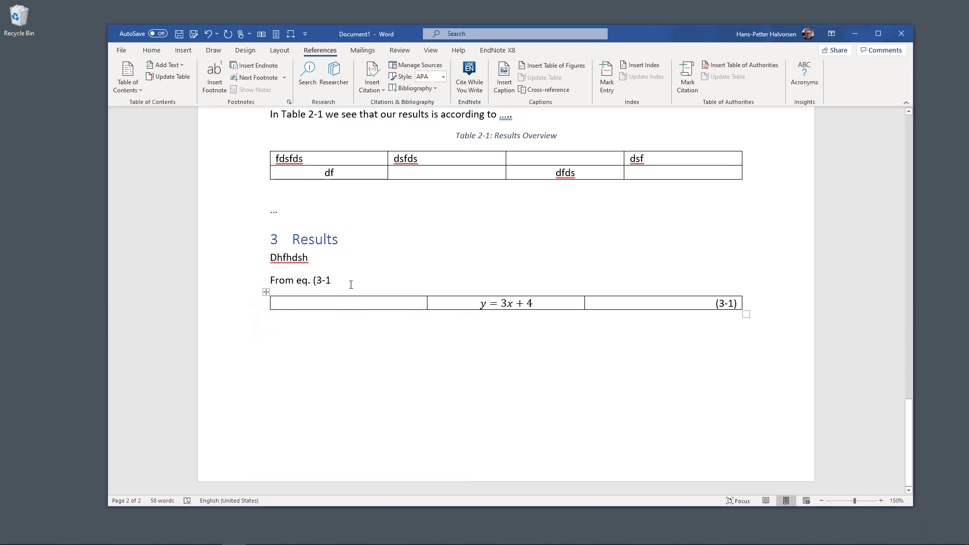
# Close the reference's parenthesis and complete the sentence with "we see the linear relationship between ....".
pyautogui.write(') w')
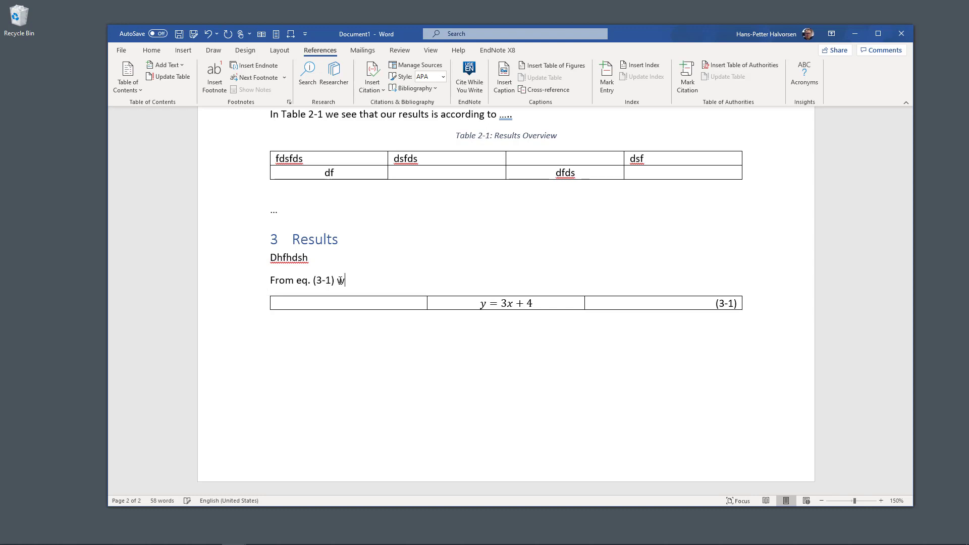
pyautogui.write('e see the linear rela')
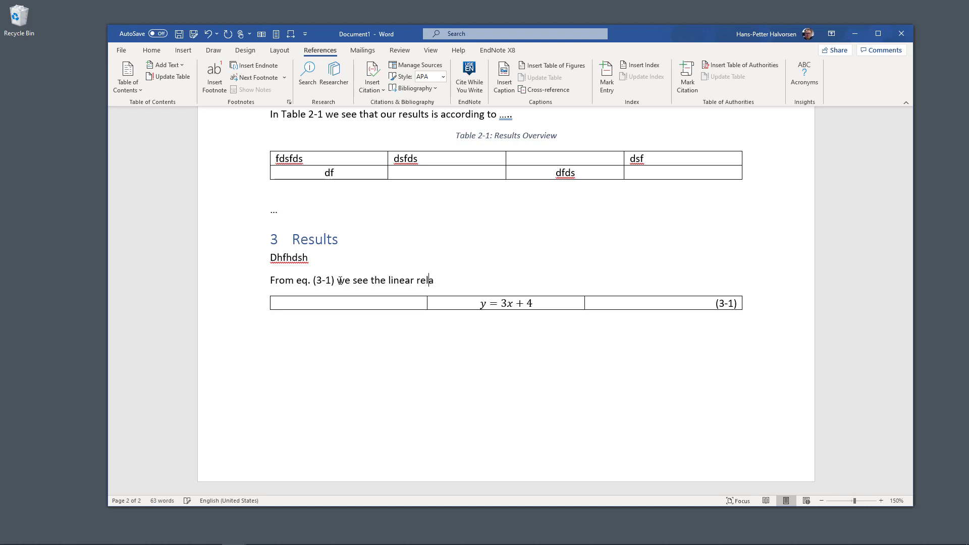
pyautogui.write('tionship between ....')
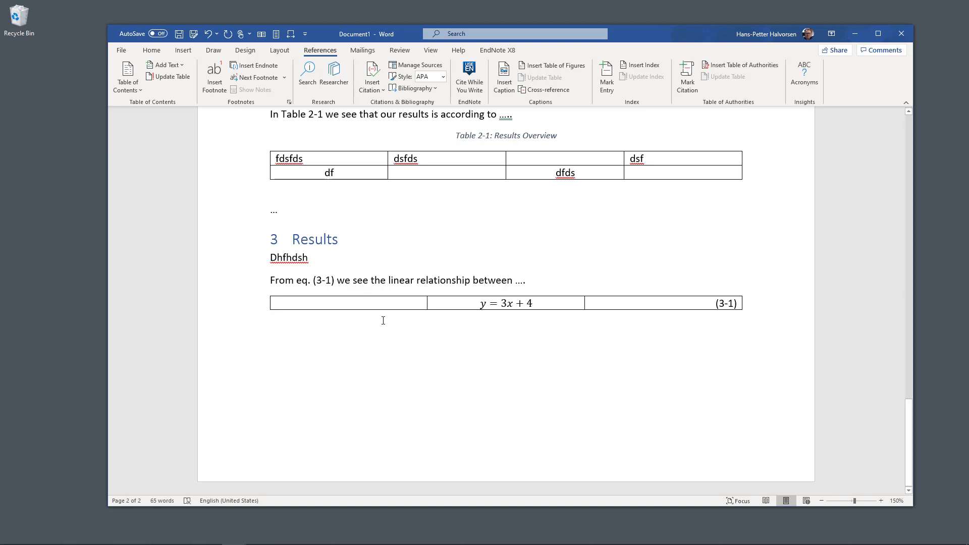
pyautogui.moveTo(546, 302); pyautogui.dragTo(476, 301)
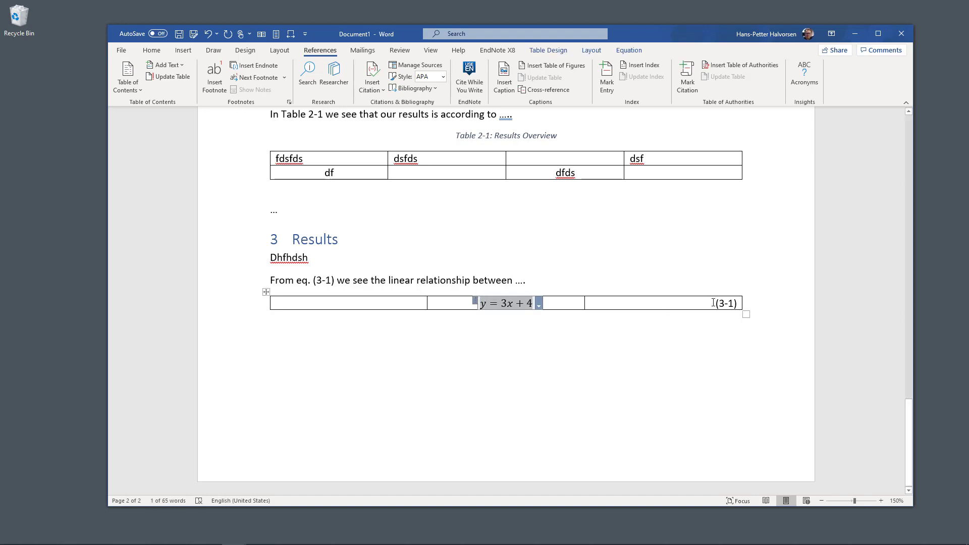
pyautogui.moveTo(713, 303); pyautogui.dragTo(737, 303)
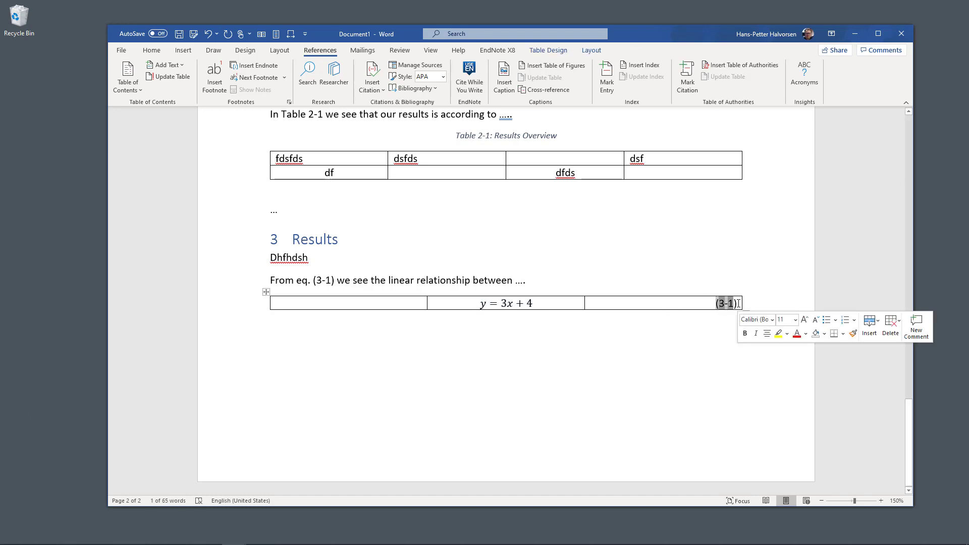
pyautogui.moveTo(268, 280); pyautogui.dragTo(388, 280)
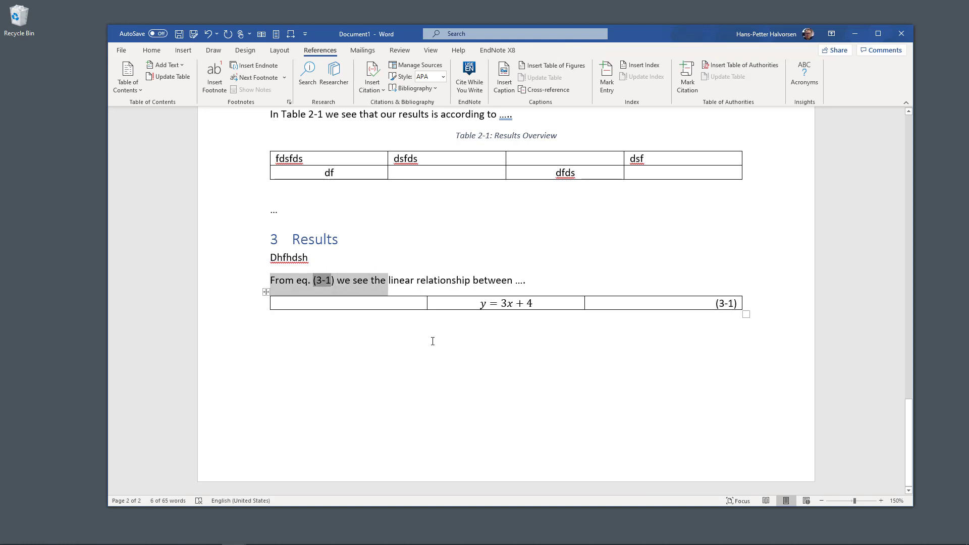
pyautogui.click(396, 313)
pyautogui.click(295, 299)
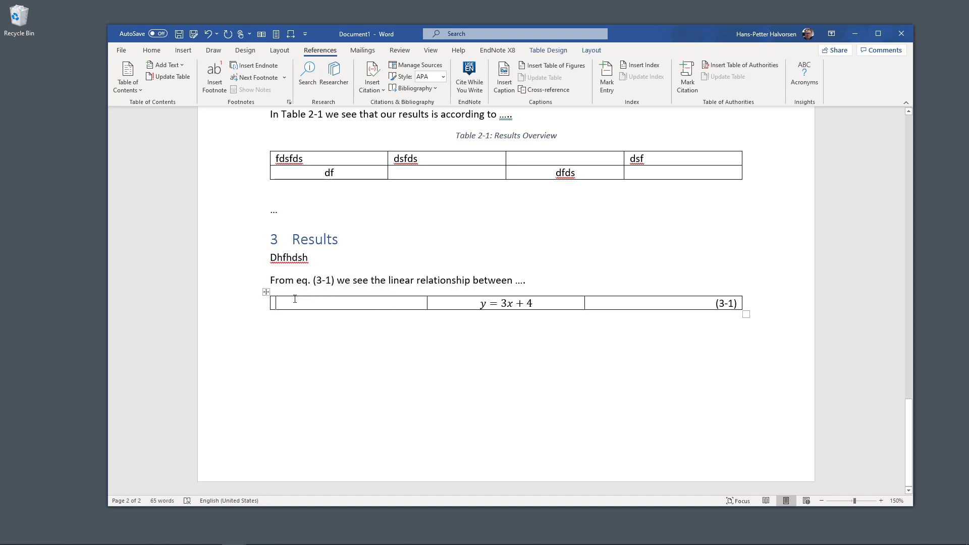
# Remove all borders from the entire equation table.
pyautogui.click(266, 293)
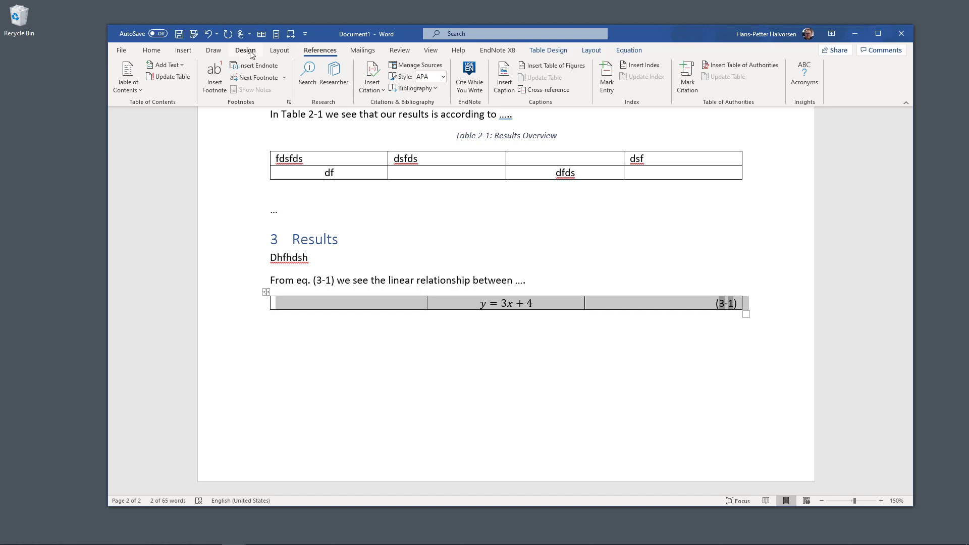
pyautogui.click(555, 53)
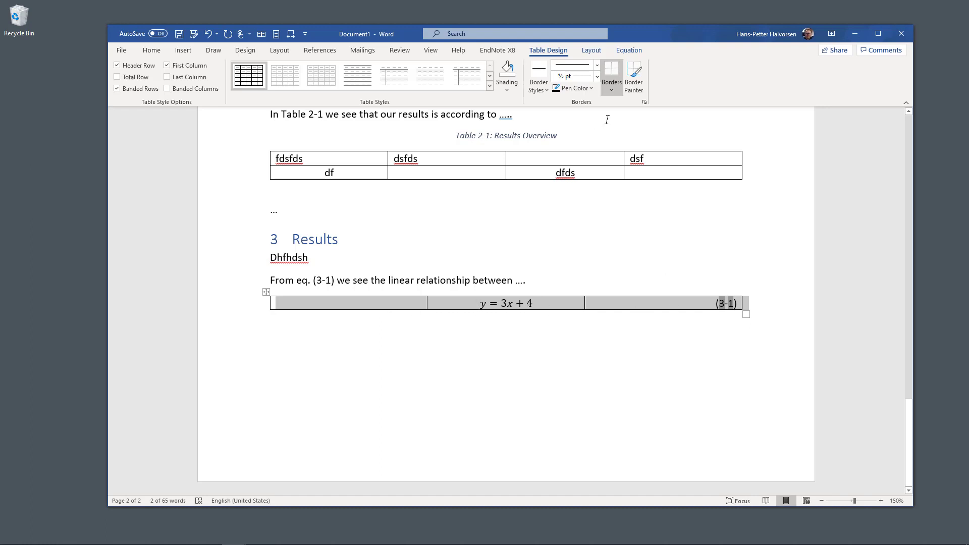
pyautogui.click(612, 91)
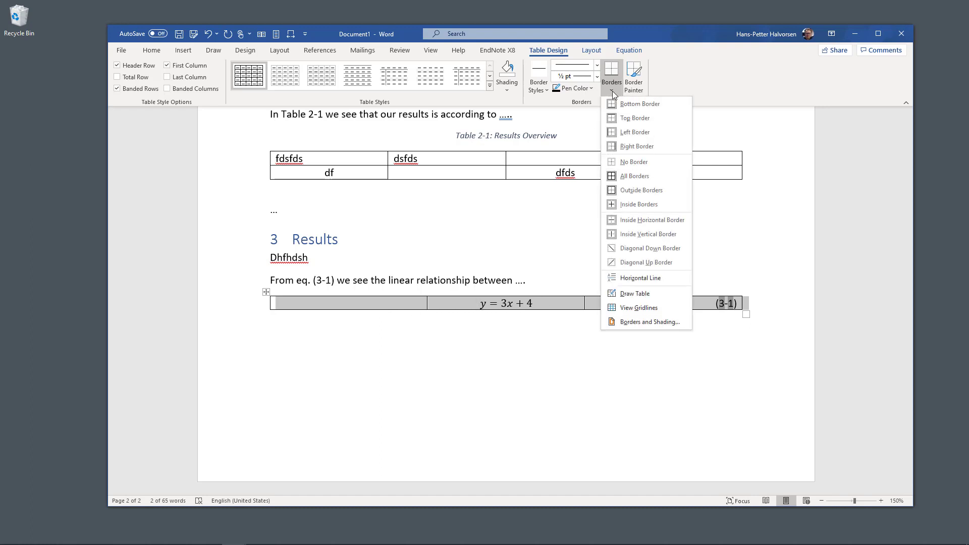
pyautogui.click(642, 164)
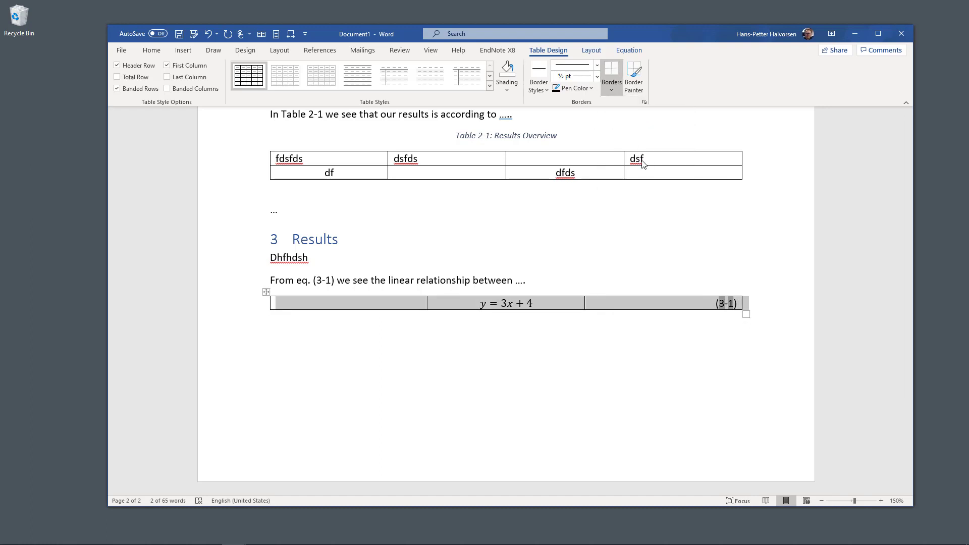
pyautogui.click(613, 273)
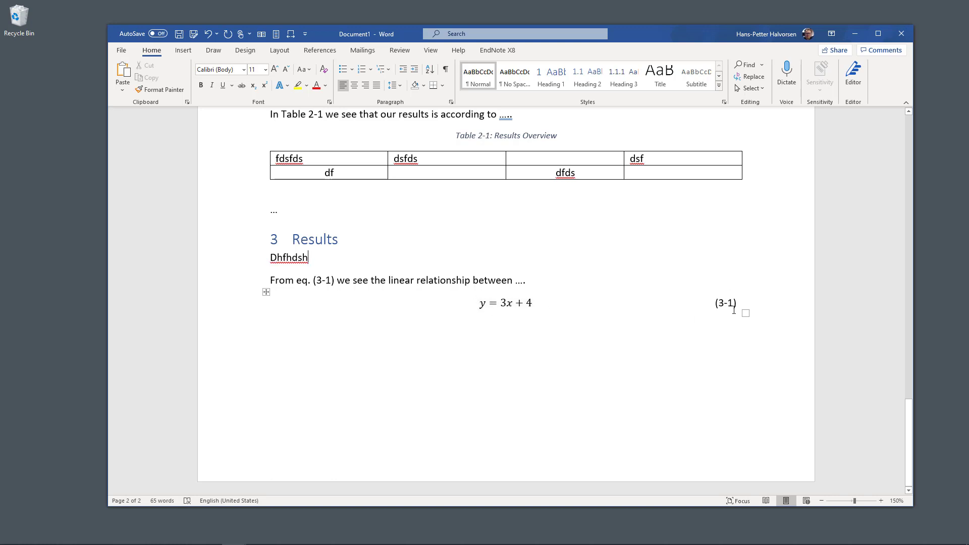
# Select and copy the whole borderless equation table, including its number.
pyautogui.moveTo(353, 281); pyautogui.dragTo(280, 283)
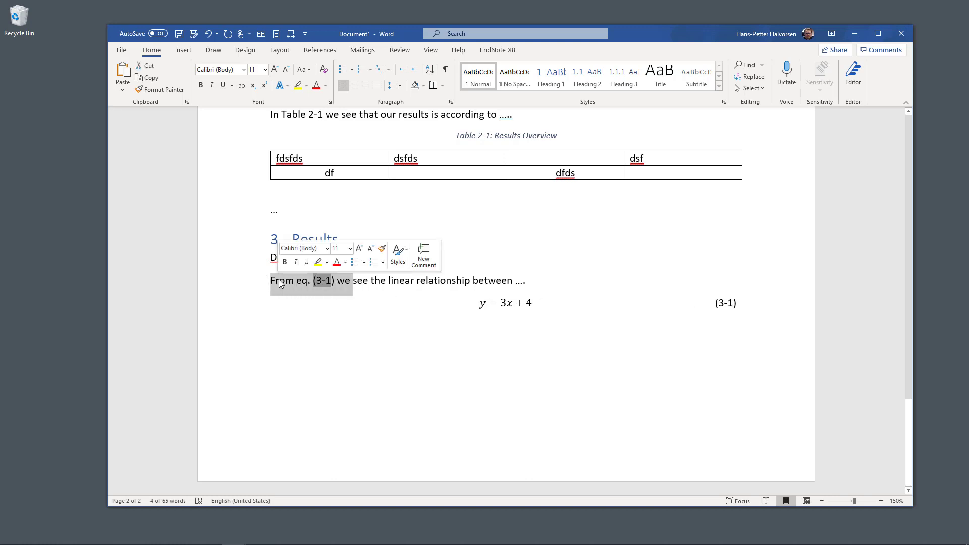
pyautogui.click(328, 367)
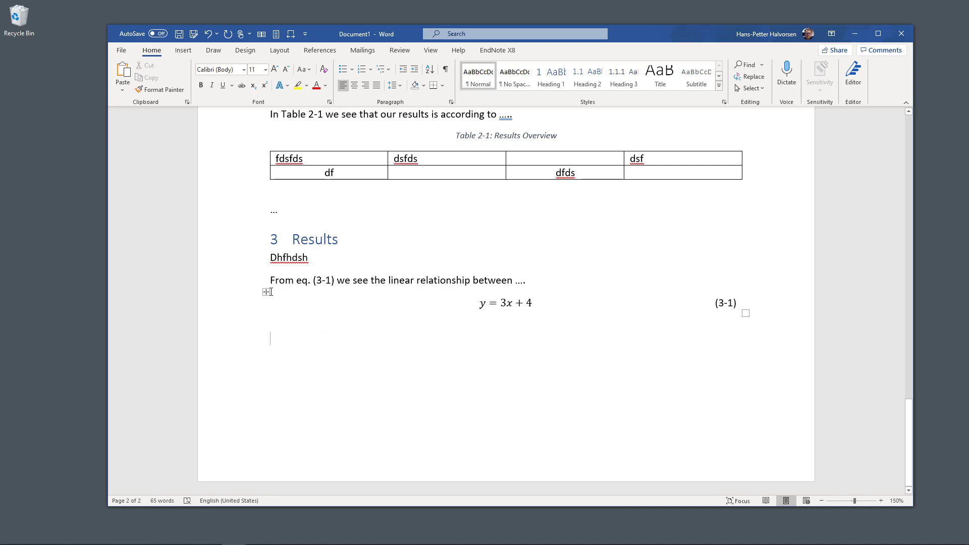
pyautogui.click(266, 292)
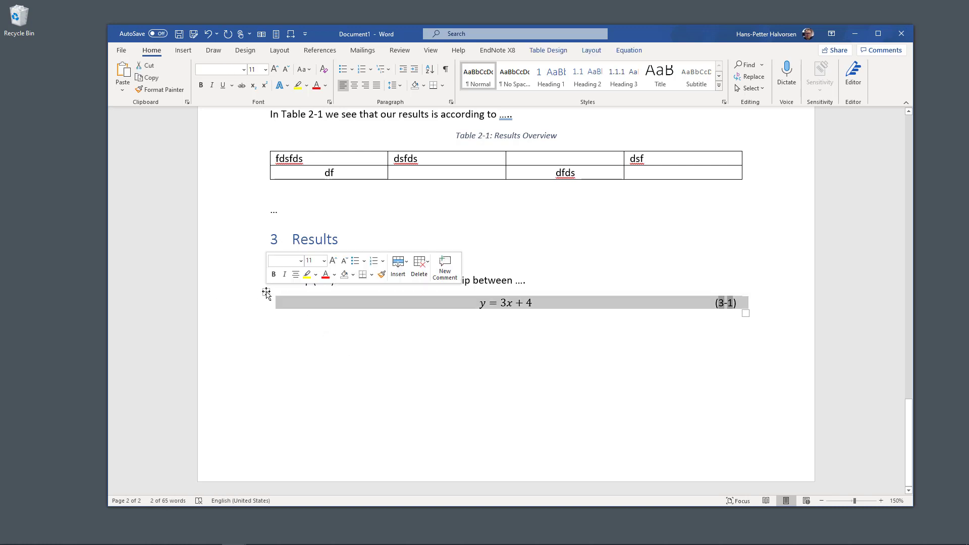
# Add a placeholder paragraph "..." directly below the equation table and start a new line.
pyautogui.click(292, 331)
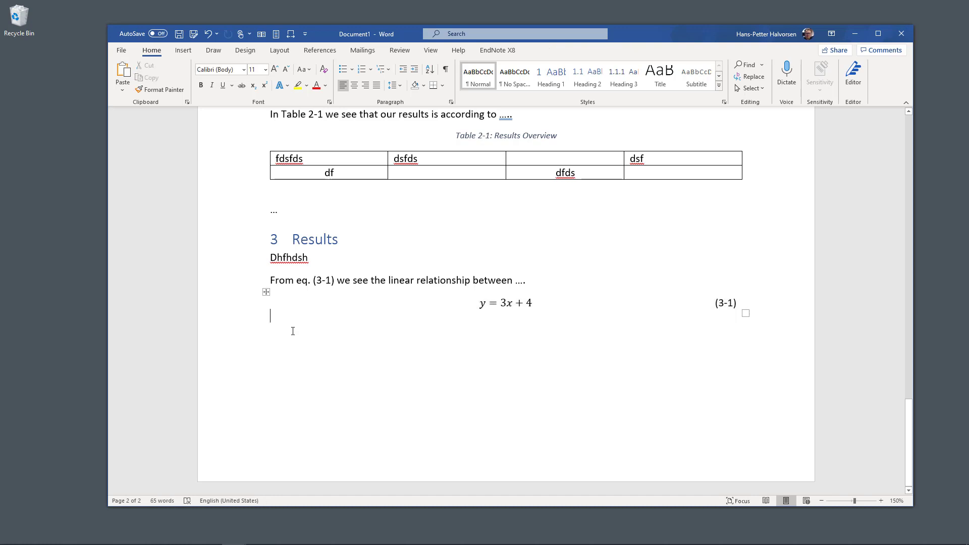
pyautogui.write('...')
pyautogui.press('Return')
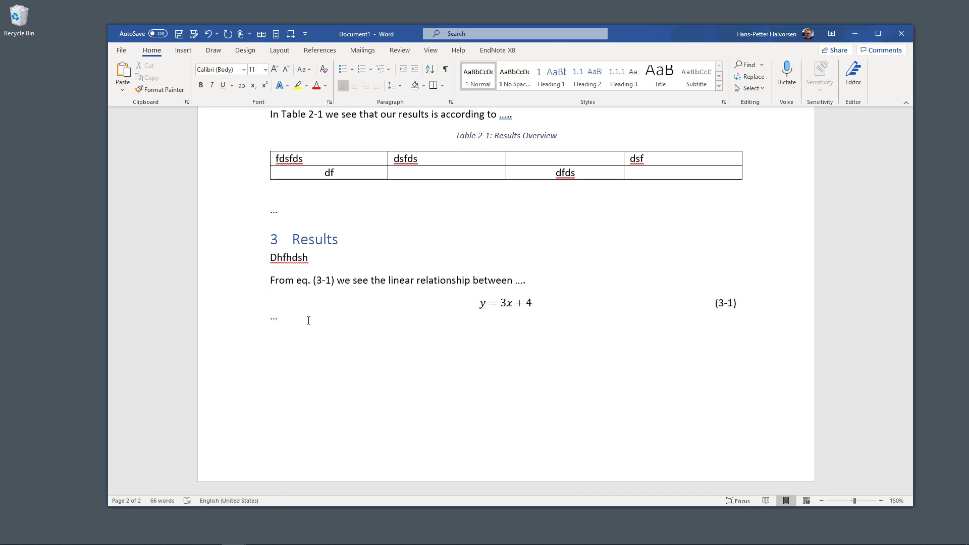
# Add a Heading 1 chapter titled "Discussions" with a "..." paragraph and paste the copied equation table below it.
pyautogui.click(553, 80)
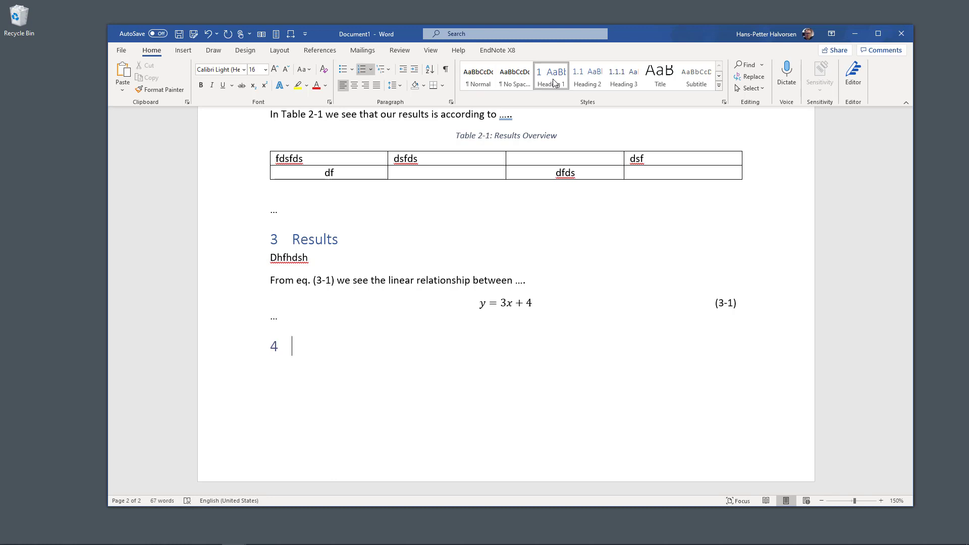
pyautogui.write('Discussions')
pyautogui.press('Return')
pyautogui.write('...f')
pyautogui.press('BackSpace')
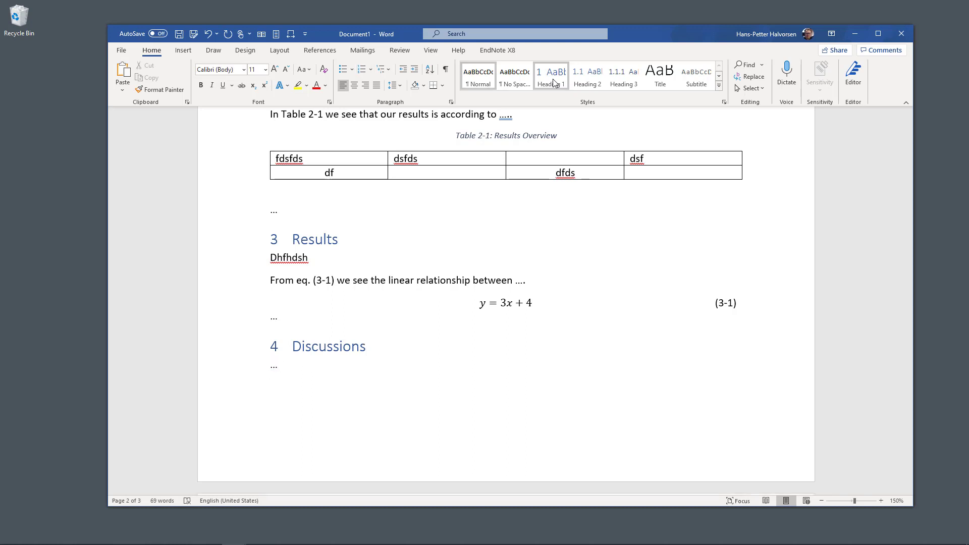
pyautogui.hotkey('ctrl', 'v')
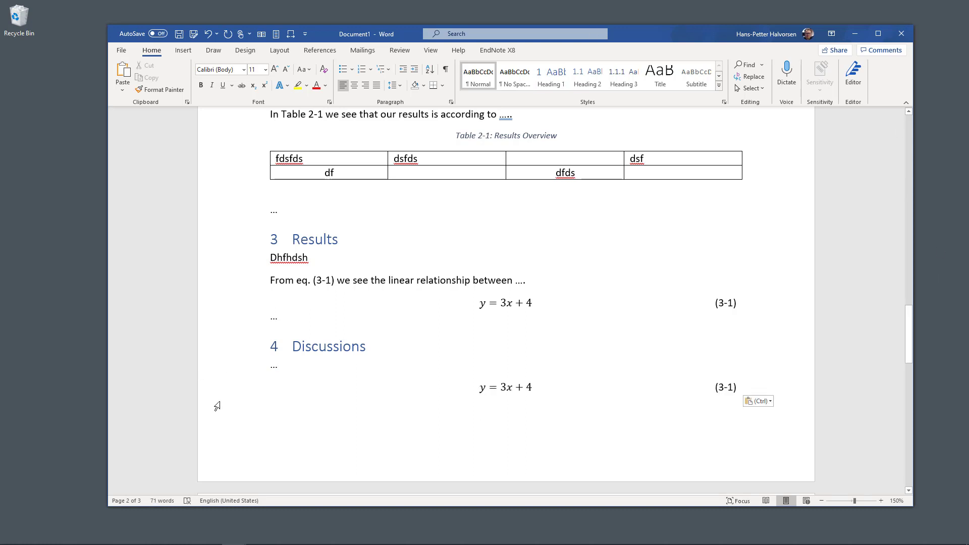
# Update all fields in the entire document so the pasted equation gets its chapter-based number.
pyautogui.tripleClick(217, 407)
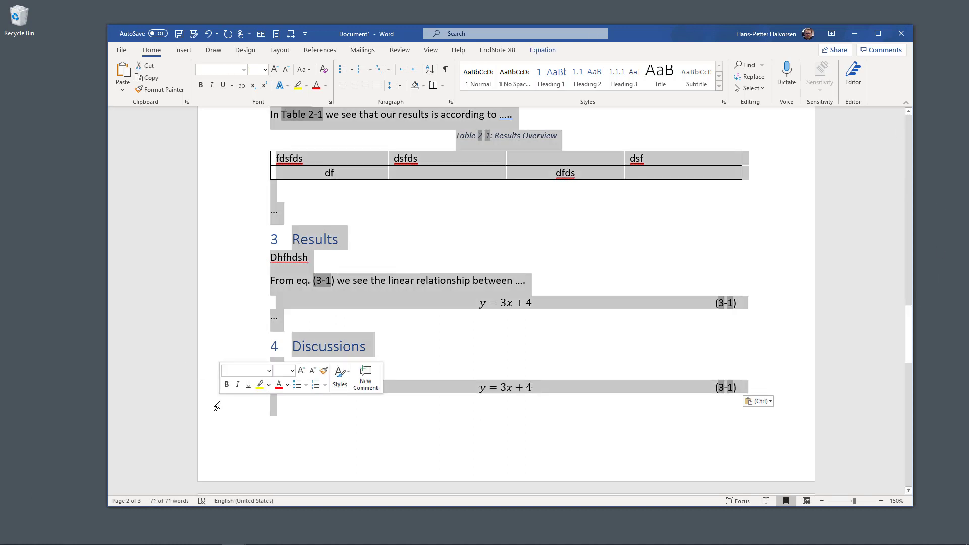
pyautogui.rightClick(371, 301)
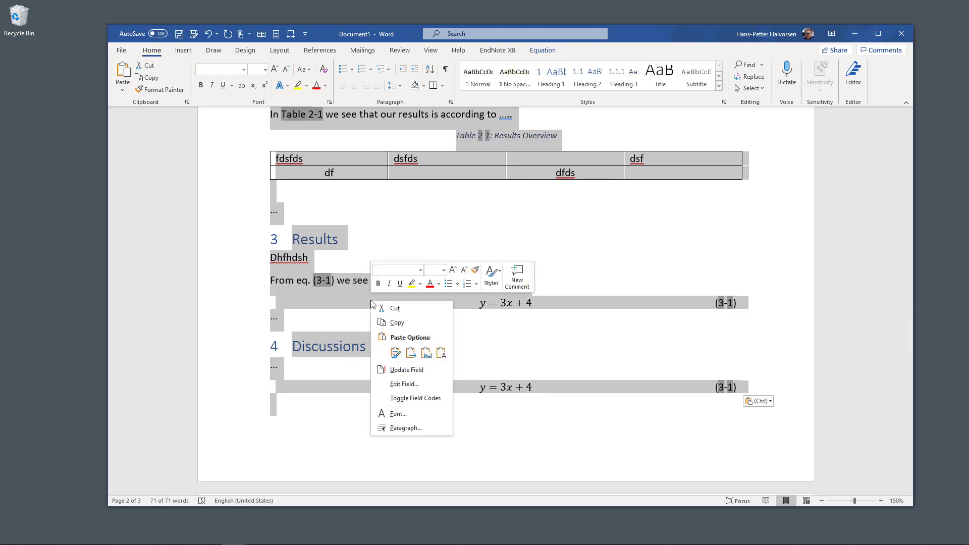
pyautogui.click(406, 369)
pyautogui.click(564, 397)
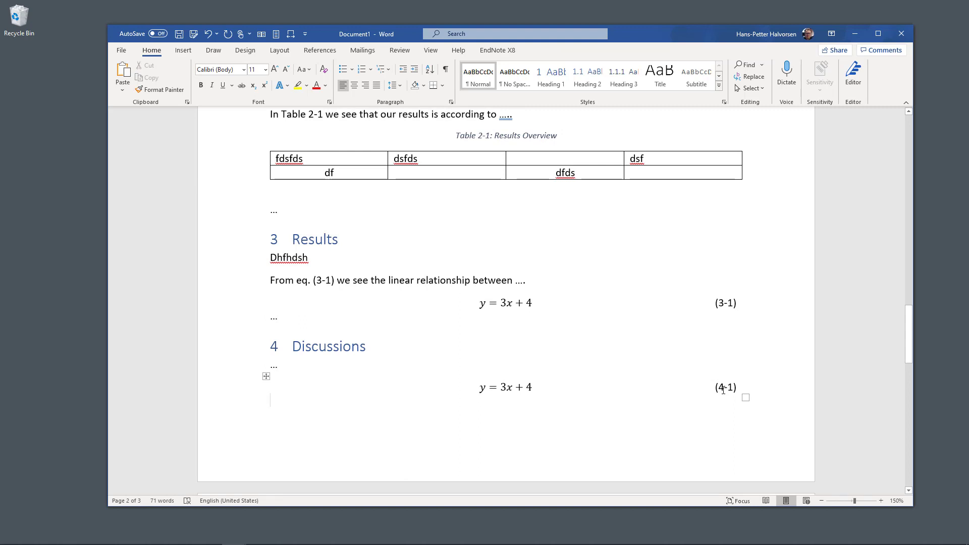
# Change the equation in the Discussions chapter to f(x) = 6x + 8.
pyautogui.click(509, 388)
pyautogui.press('BackSpace')
pyautogui.write('6')
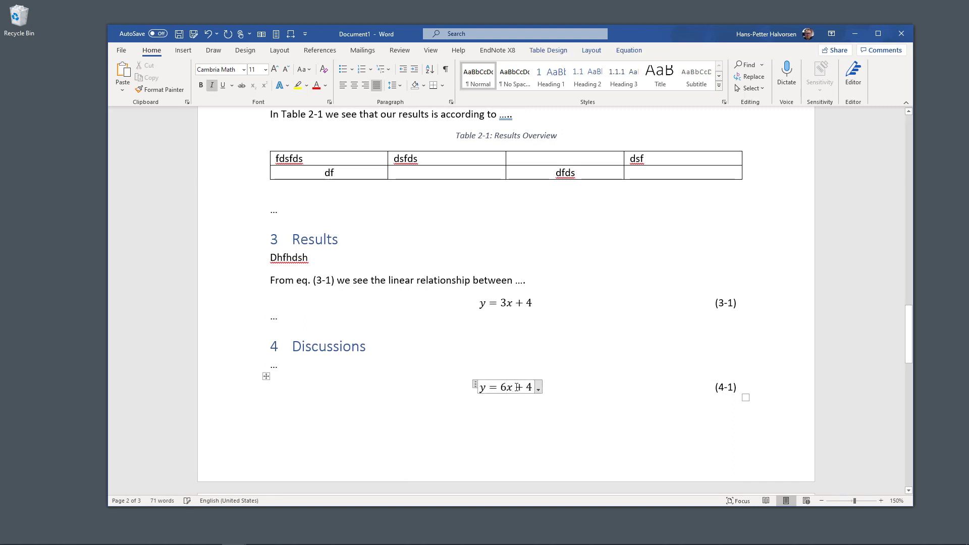
pyautogui.press('BackSpace')
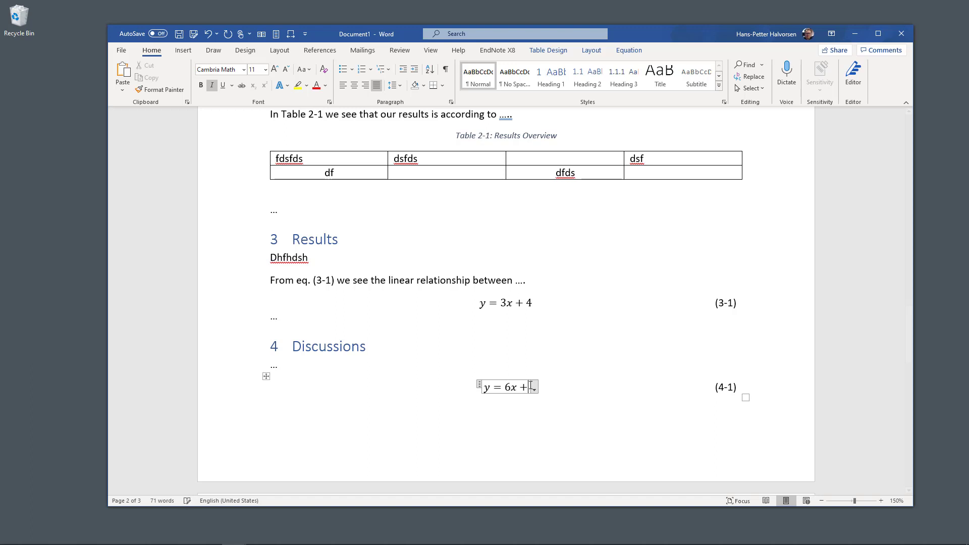
pyautogui.write('8')
pyautogui.doubleClick(483, 388)
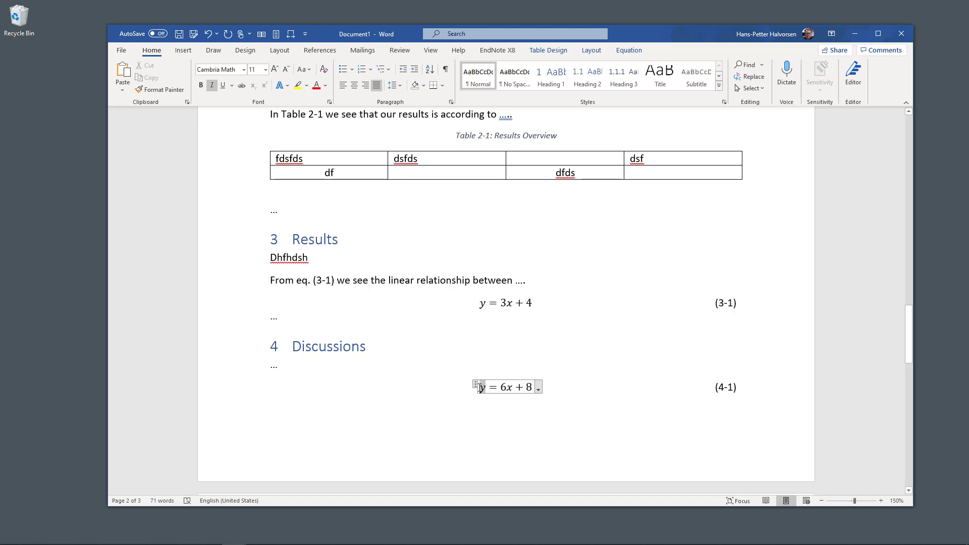
pyautogui.write('f(x')
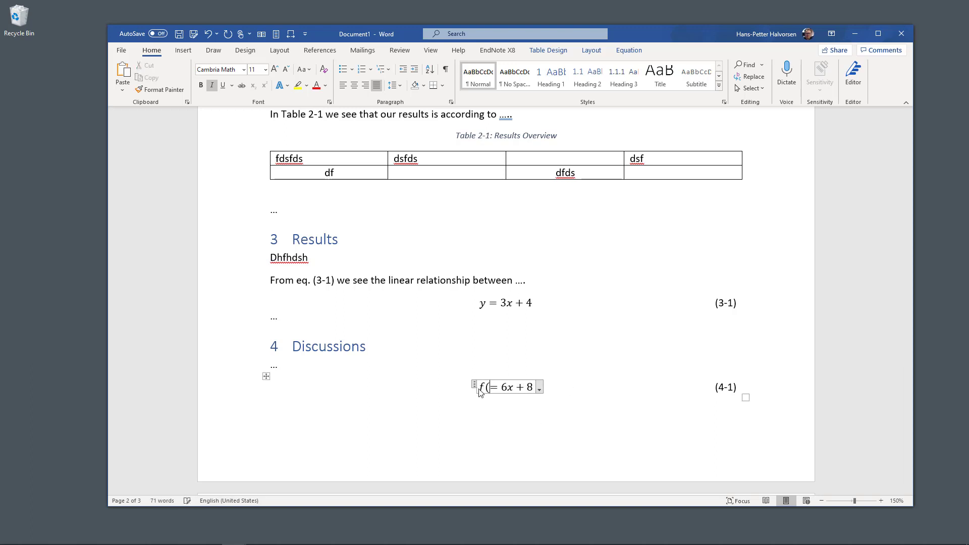
pyautogui.write(')')
pyautogui.click(498, 443)
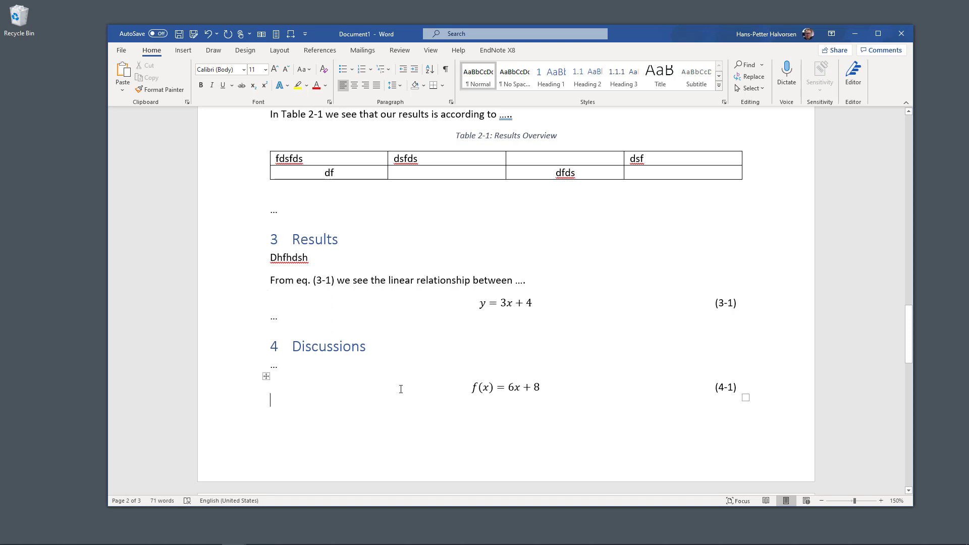
# Start a new paragraph with the text "In eq." below the "..." in the Discussions chapter.
pyautogui.click(329, 368)
pyautogui.press('Return')
pyautogui.scroll(-3, 378, 365)
pyautogui.scroll(-1, 377, 364)
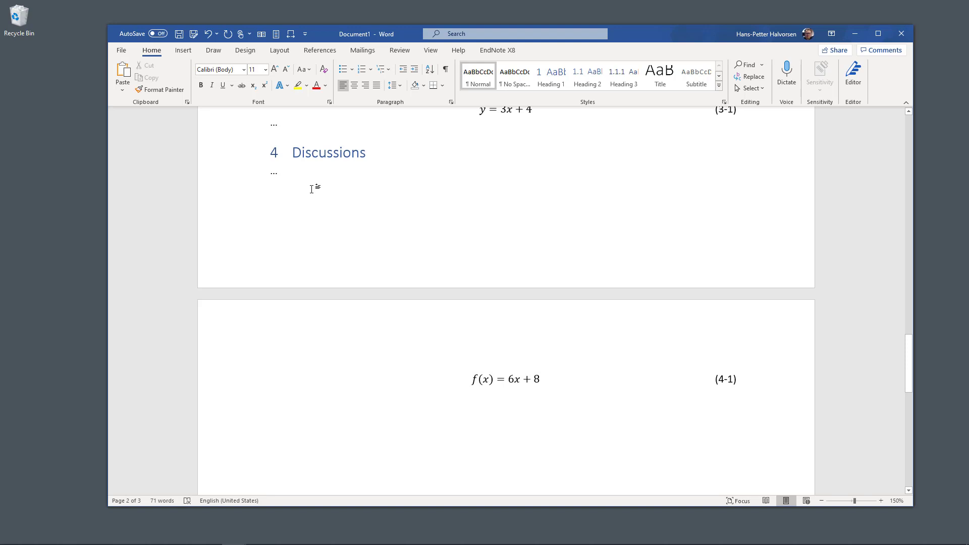
pyautogui.write('IN')
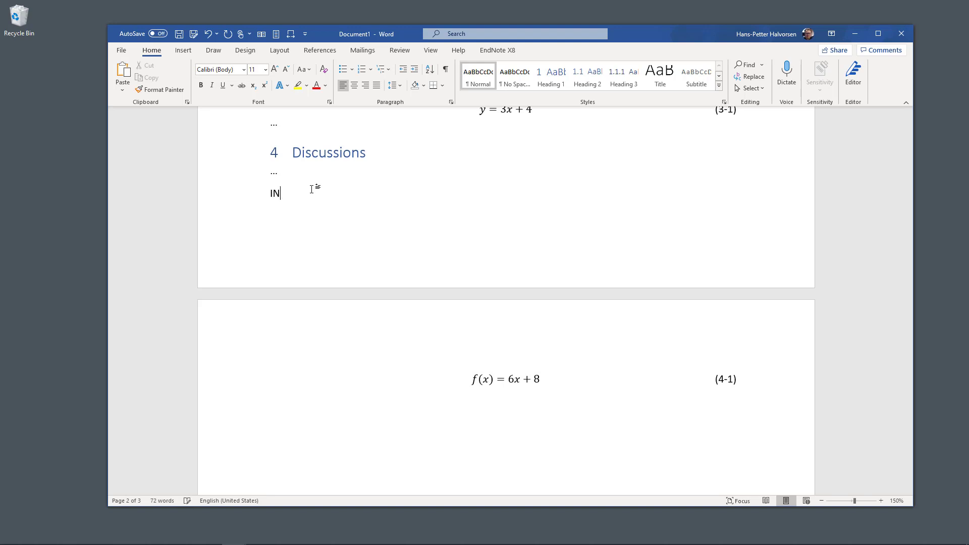
pyautogui.press('BackSpace')
pyautogui.write('n eq.')
# Insert a cross-reference to equation (4-1) with only label and number, and complete the sentence with ") we see ......".
pyautogui.click(323, 51)
pyautogui.click(548, 89)
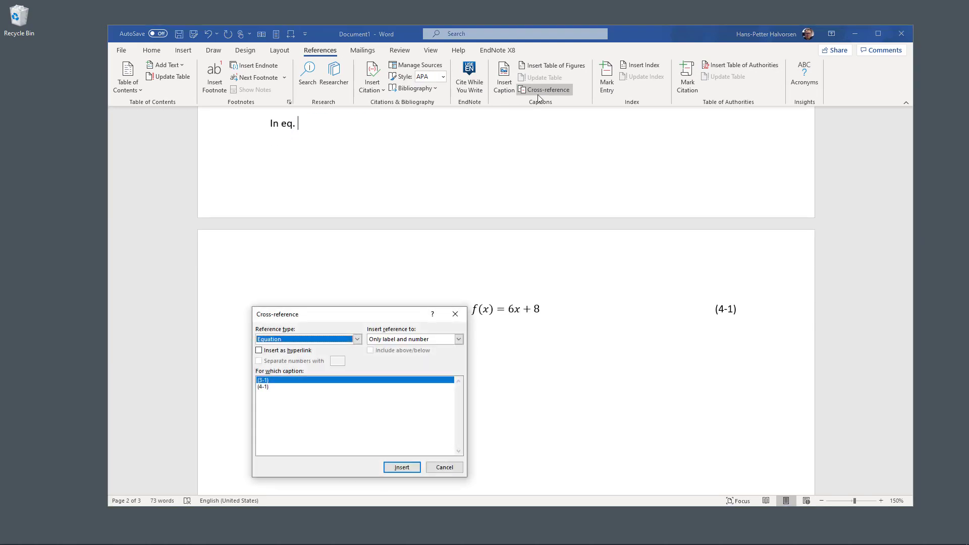
pyautogui.click(277, 387)
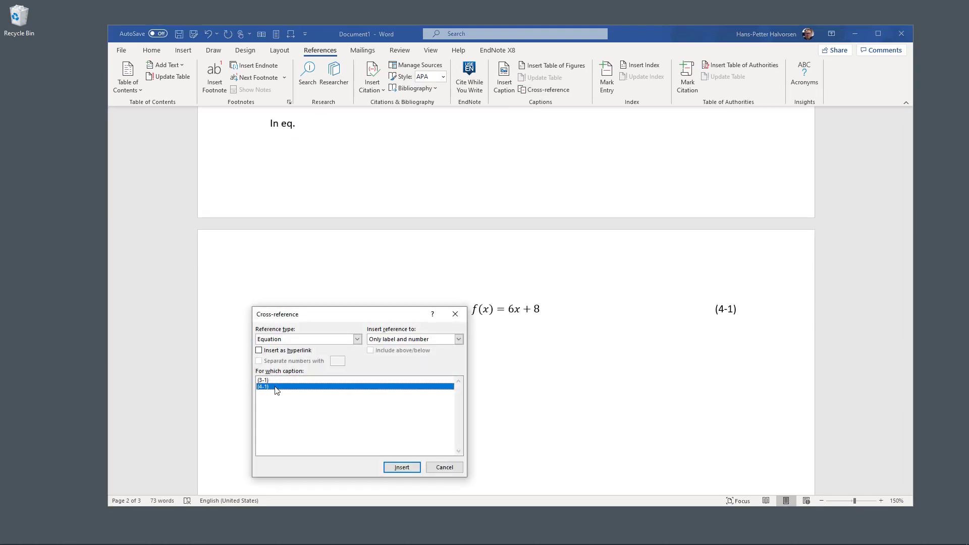
pyautogui.click(402, 466)
pyautogui.click(444, 467)
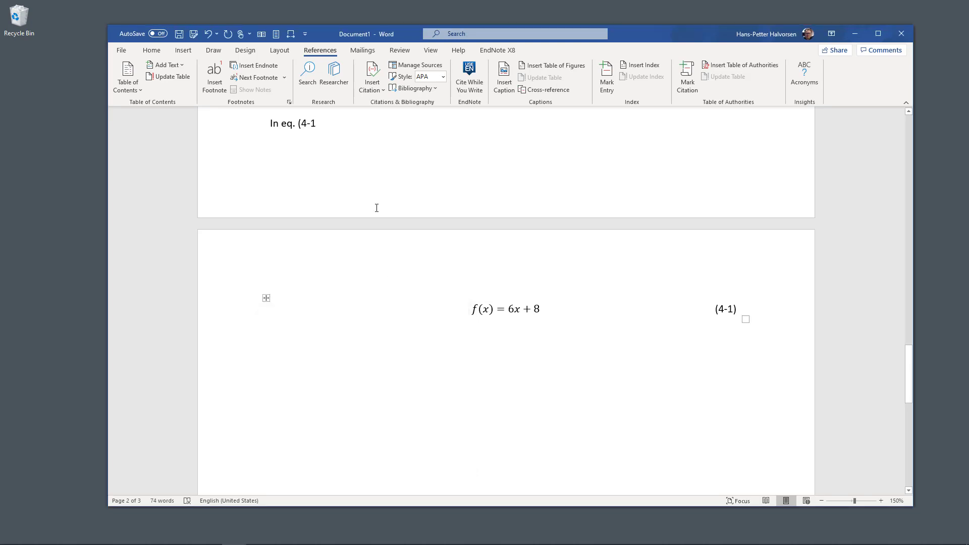
pyautogui.write(')')
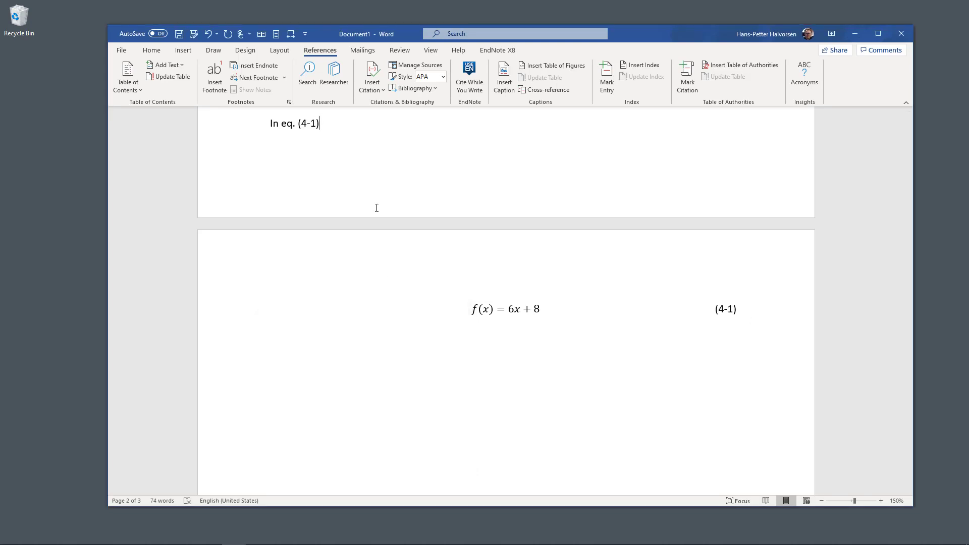
pyautogui.write(' we see ......')
pyautogui.scroll(2, 659, 457)
pyautogui.scroll(3, 659, 457)
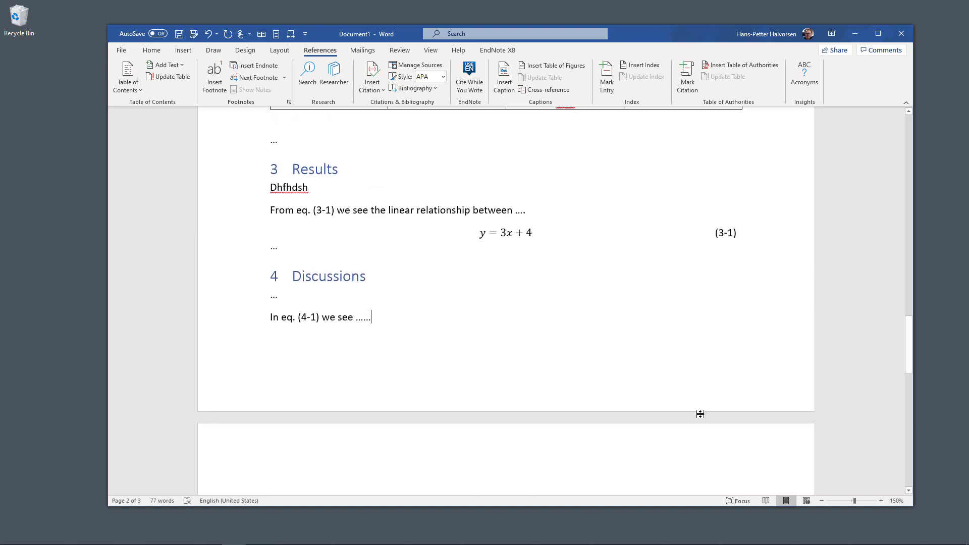
pyautogui.scroll(-3, 698, 411)
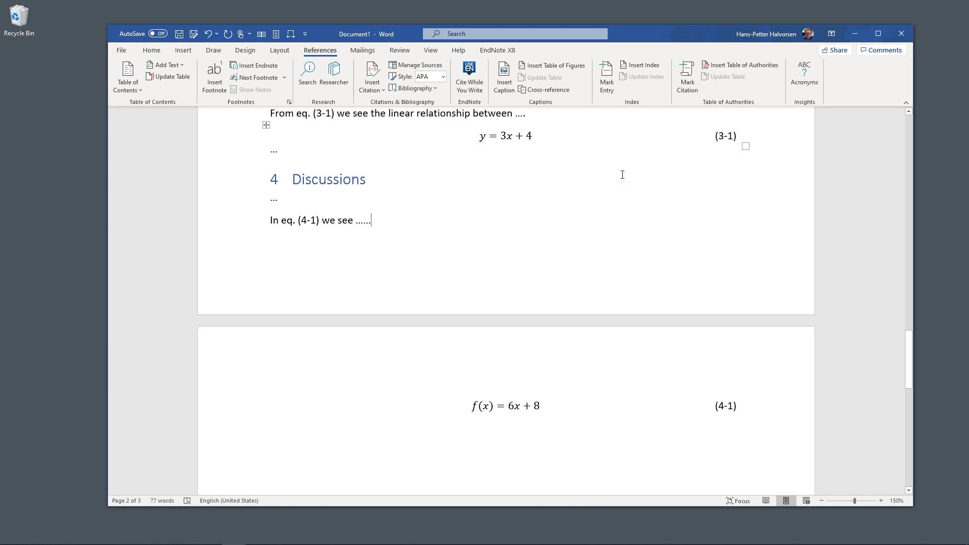
pyautogui.scroll(3, 456, 244)
pyautogui.tripleClick(317, 207)
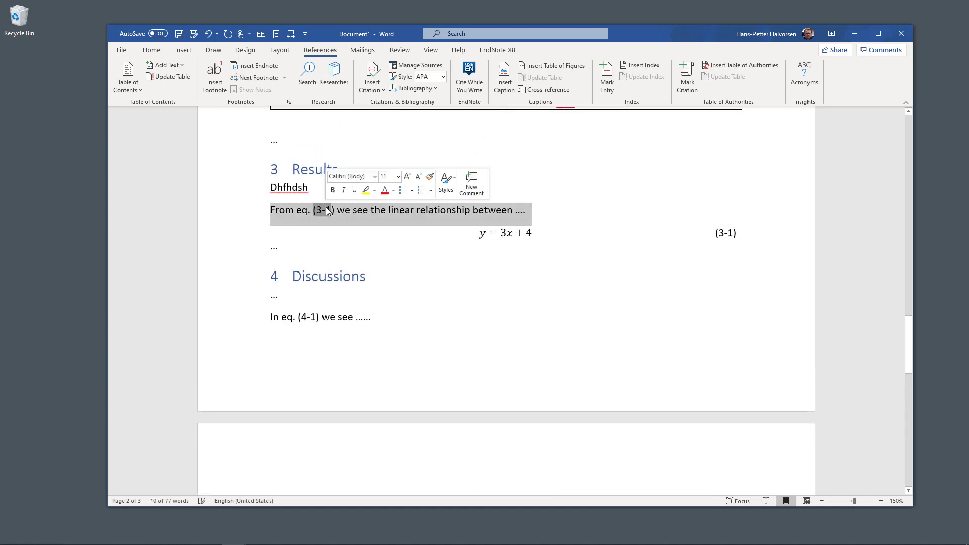
pyautogui.scroll(-3, 315, 228)
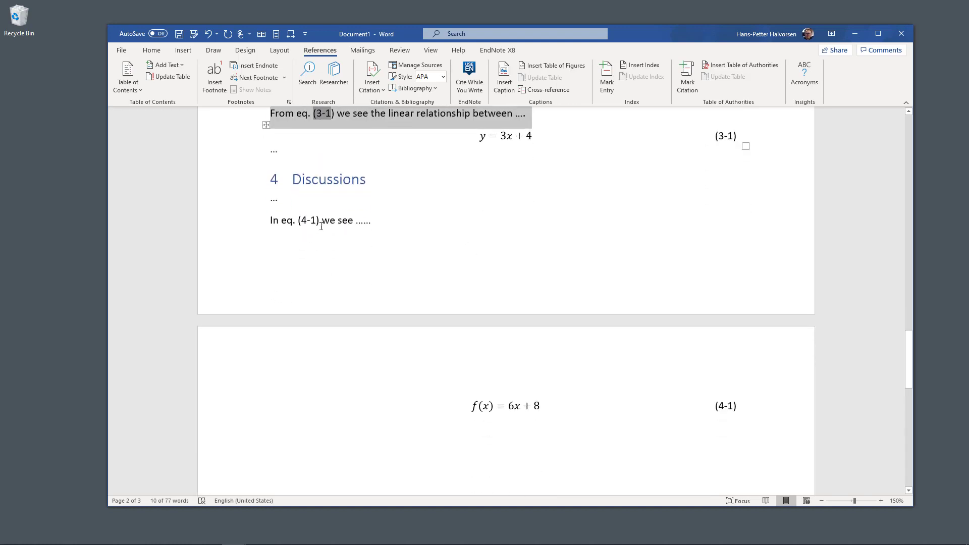
# Write the sentence "Fout and Tout is variables in our equations...." below the f(x) equation.
pyautogui.scroll(-3, 376, 353)
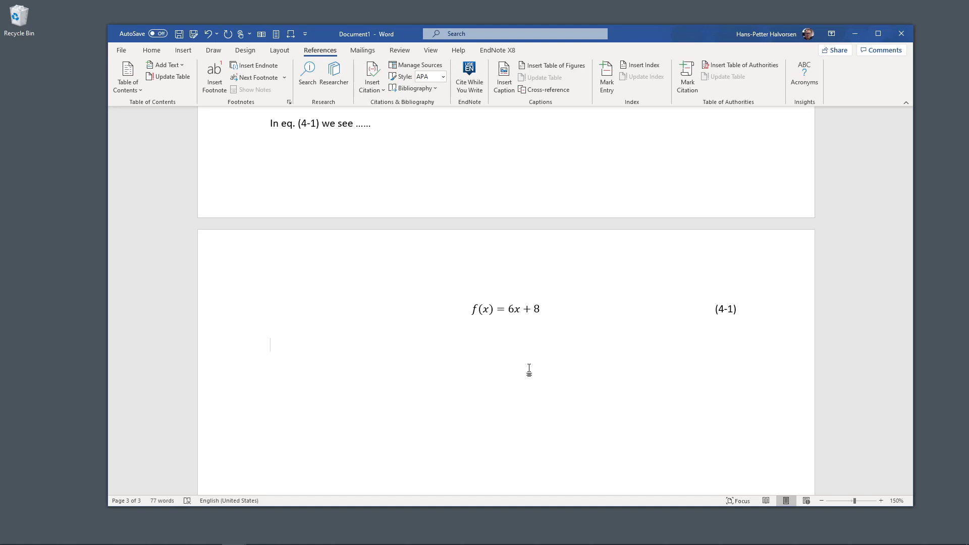
pyautogui.write('F')
pyautogui.write('out and')
pyautogui.write(' Tout')
pyautogui.write(' is var')
pyautogui.write('iables in')
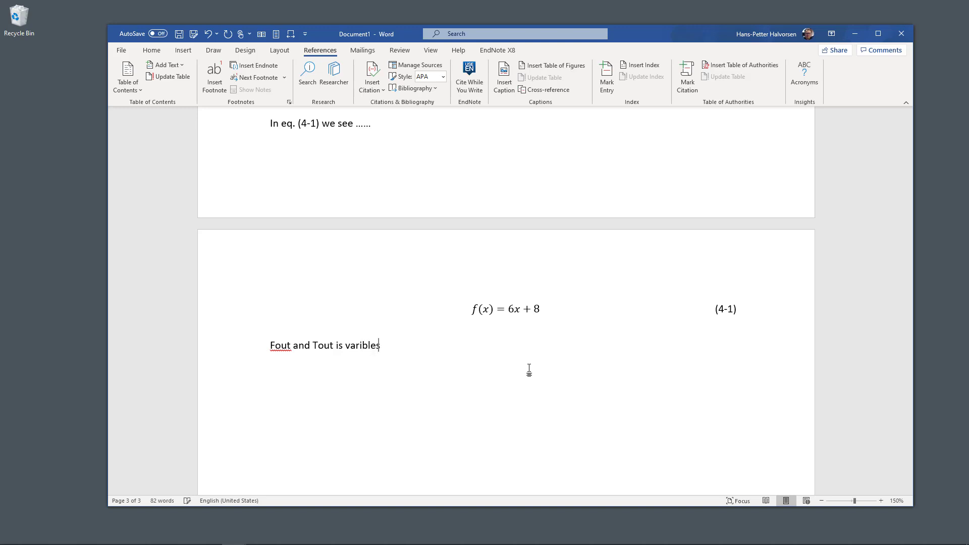
pyautogui.write(' our equations....')
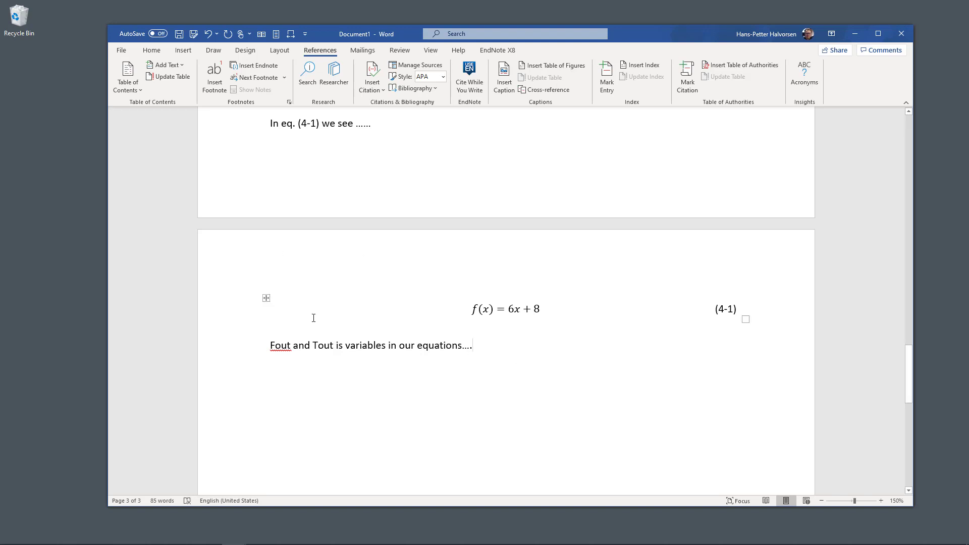
# Replace the plain word "Fout" at the start of the sentence with an empty inline equation.
pyautogui.doubleClick(281, 348)
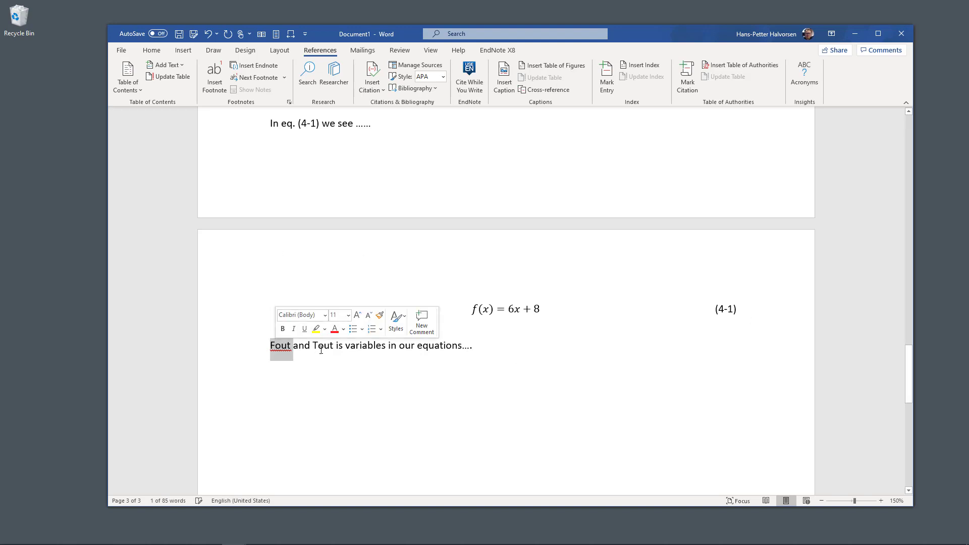
pyautogui.doubleClick(322, 347)
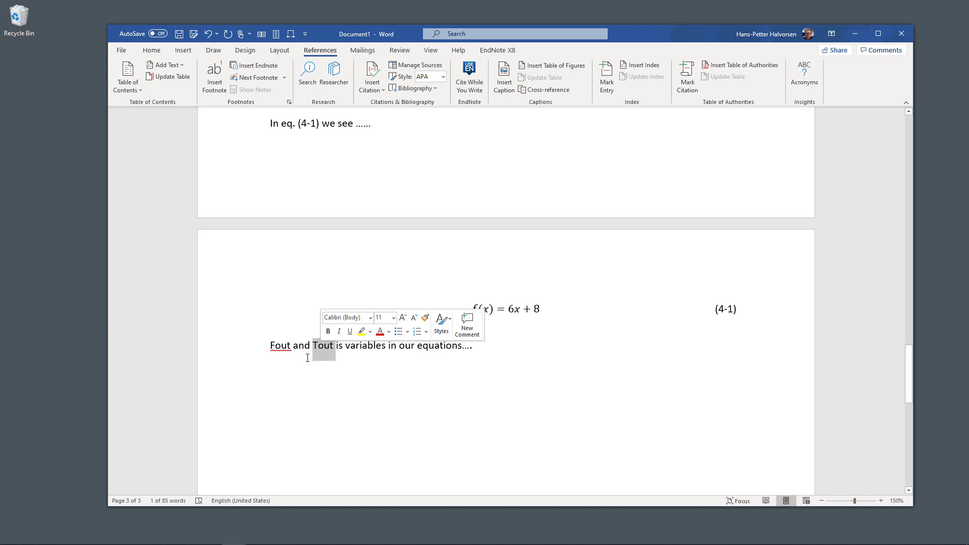
pyautogui.click(325, 396)
pyautogui.moveTo(291, 346); pyautogui.dragTo(269, 347)
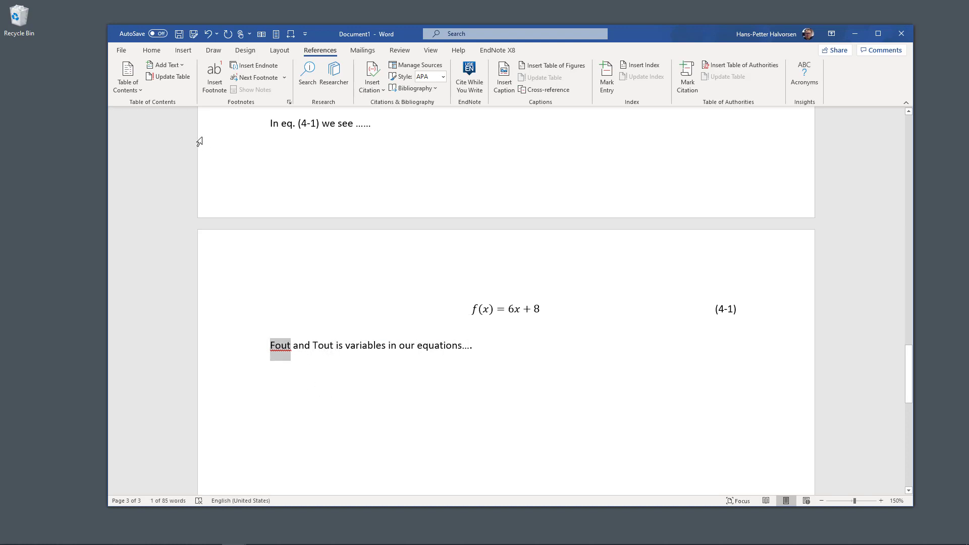
pyautogui.press('Delete')
pyautogui.click(183, 51)
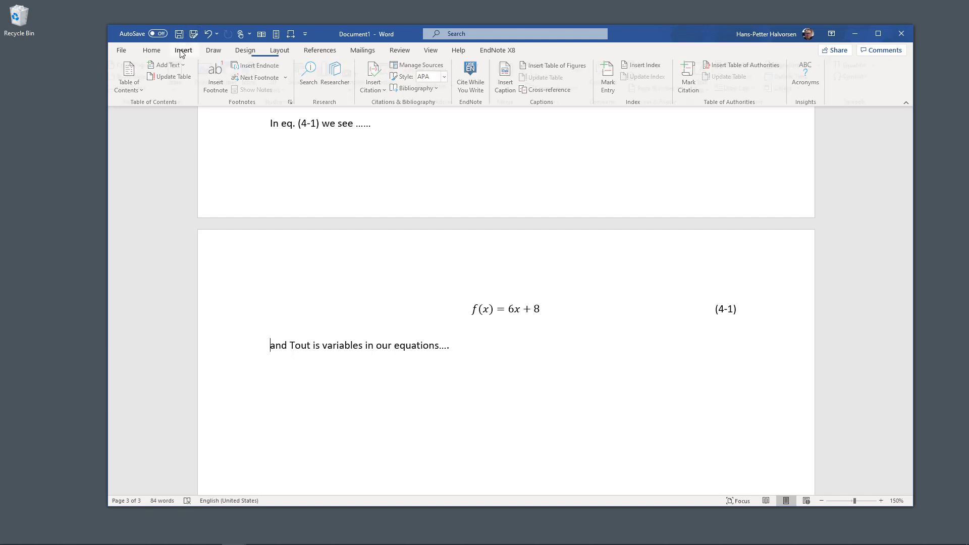
pyautogui.click(852, 65)
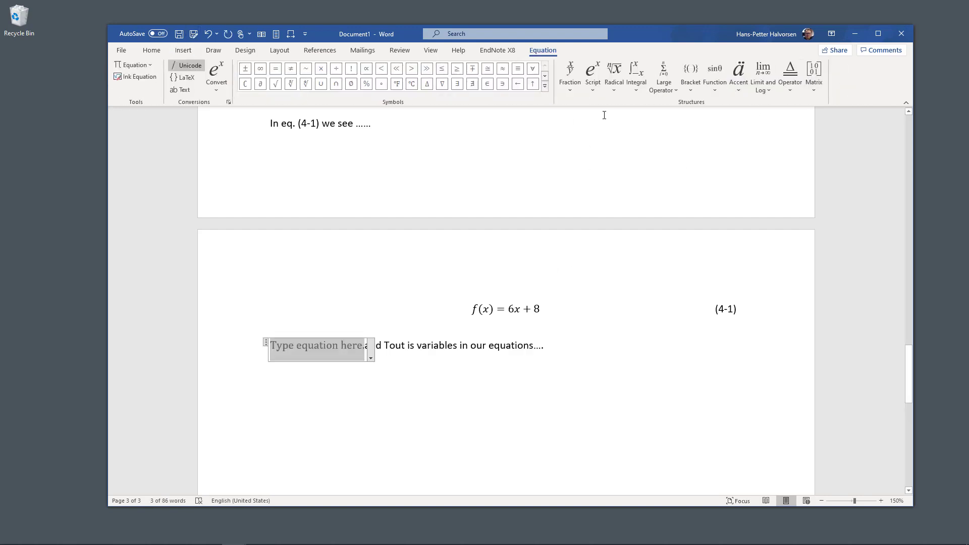
# Fill the inline equation with a subscript structure, using F as the base and "out" as the subscript.
pyautogui.click(594, 90)
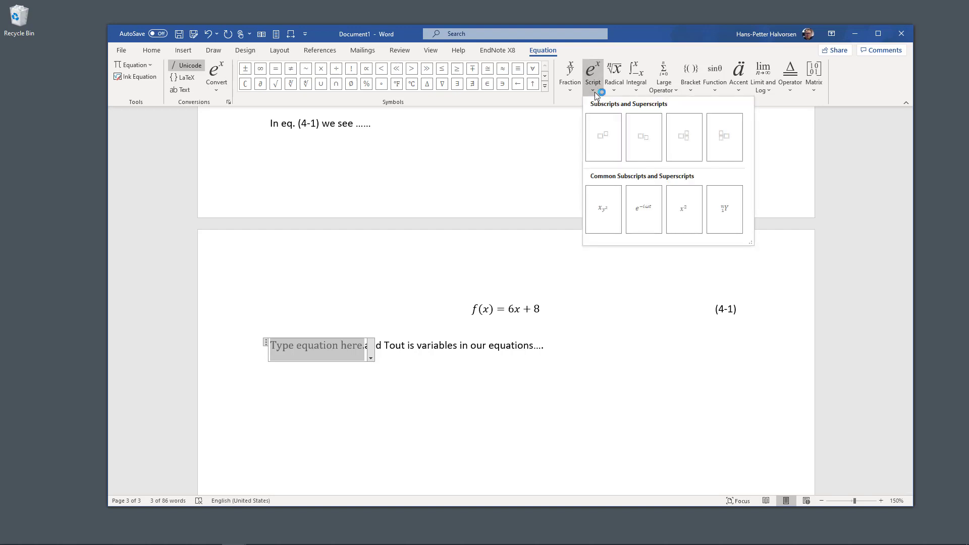
pyautogui.click(643, 135)
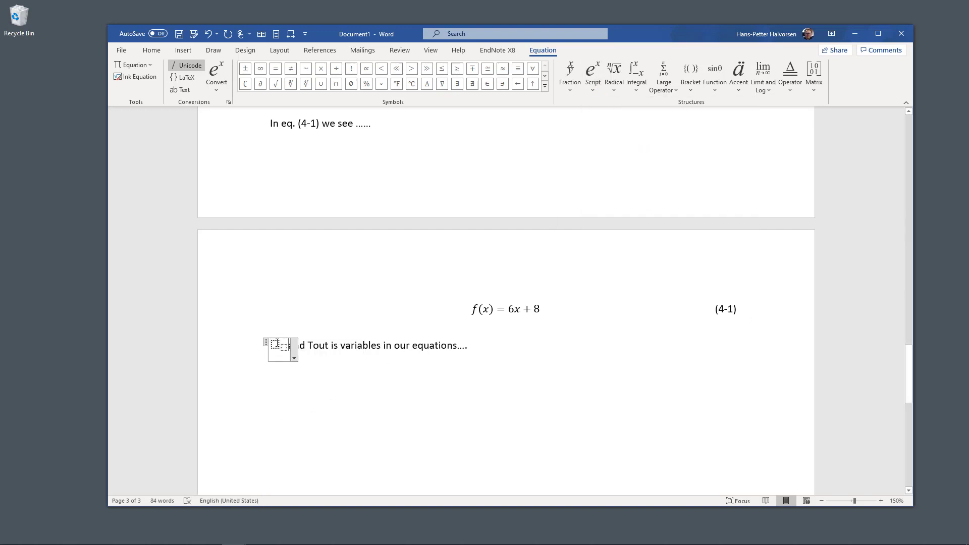
pyautogui.click(275, 343)
pyautogui.write('F')
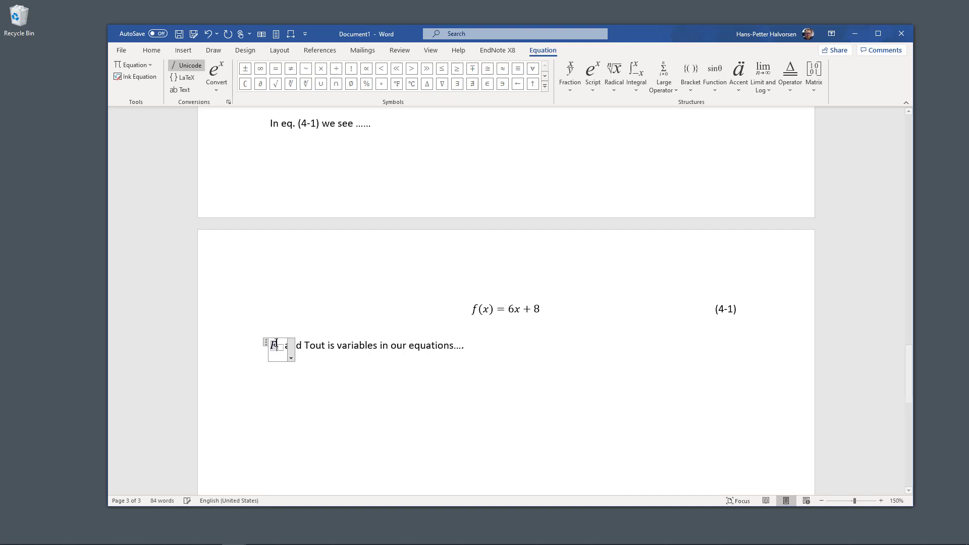
pyautogui.press('Right')
pyautogui.write('out')
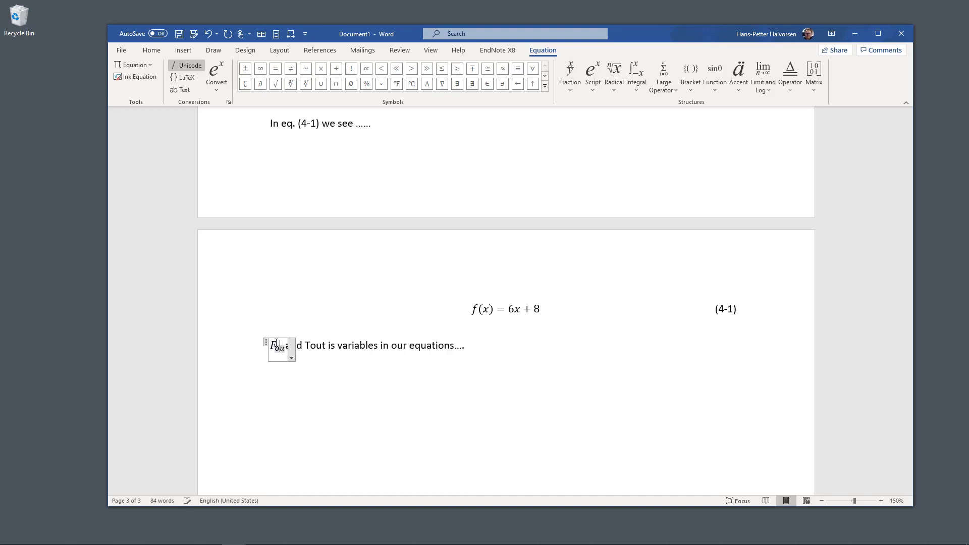
pyautogui.click(336, 381)
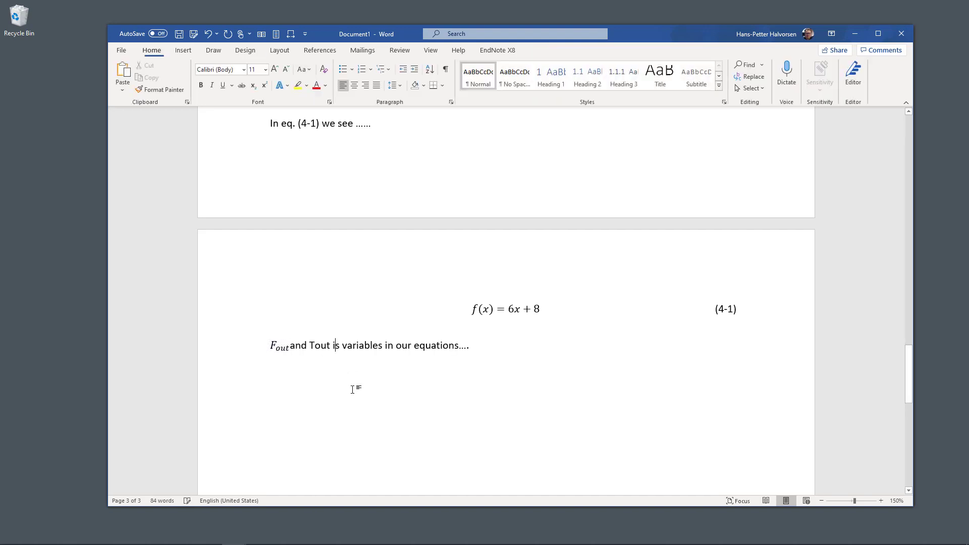
# Add a space between the inline F with subscript "out" and the word "and".
pyautogui.click(301, 346)
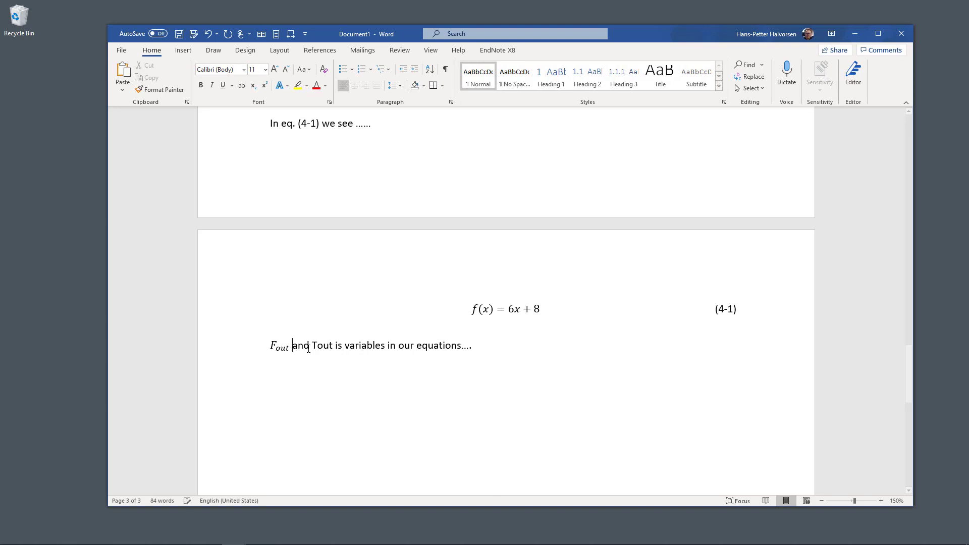
pyautogui.click(335, 400)
pyautogui.click(277, 345)
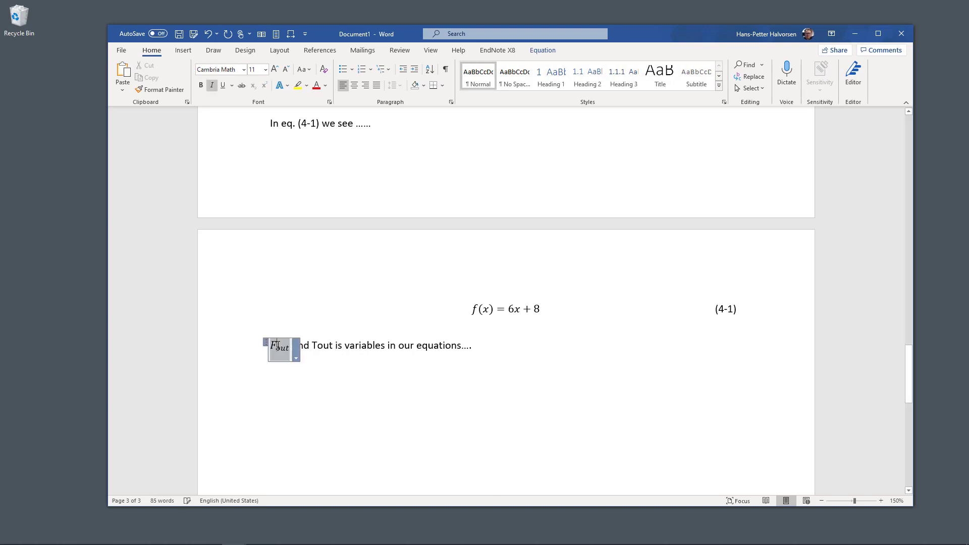
pyautogui.click(320, 372)
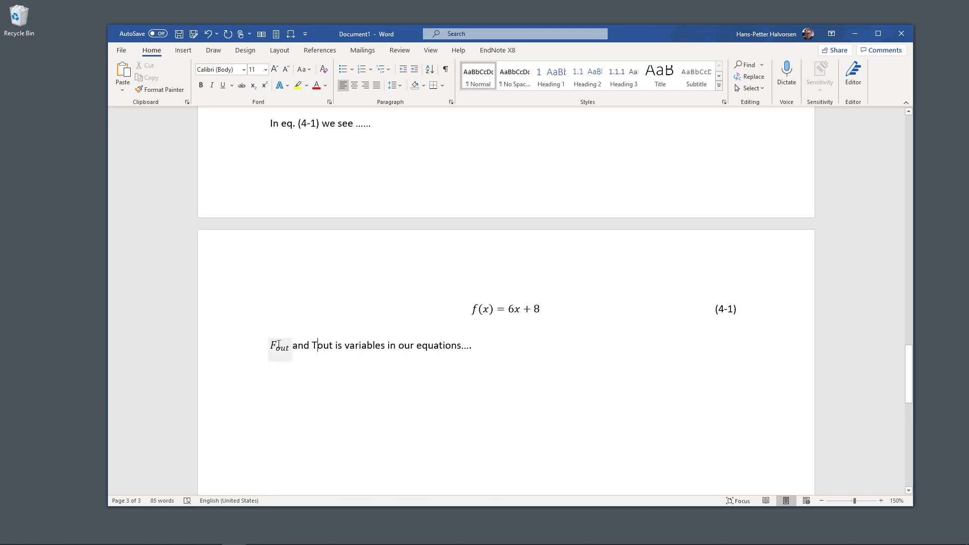
pyautogui.click(329, 367)
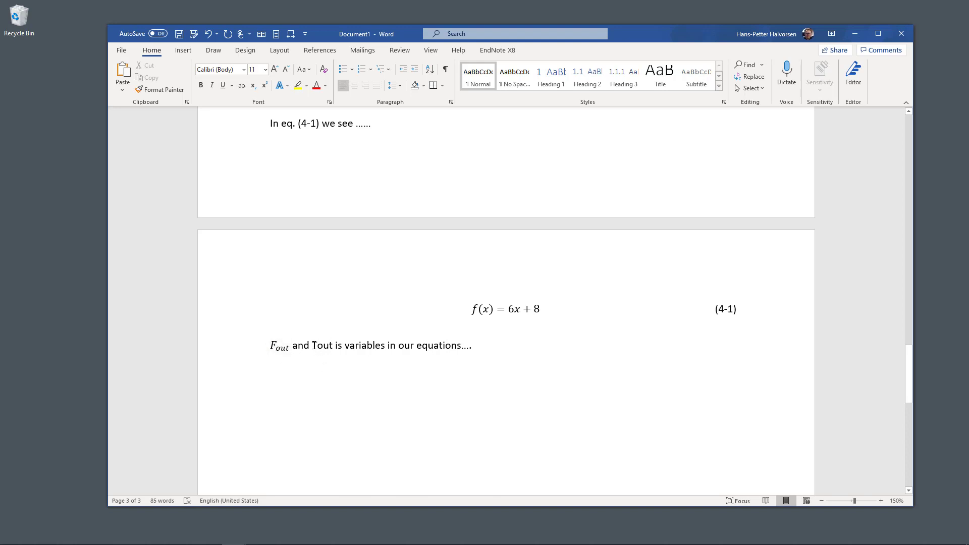
# Replace the plain word "Tout" in the sentence below the f(x) equation with an empty inline equation.
pyautogui.moveTo(314, 345); pyautogui.dragTo(333, 345)
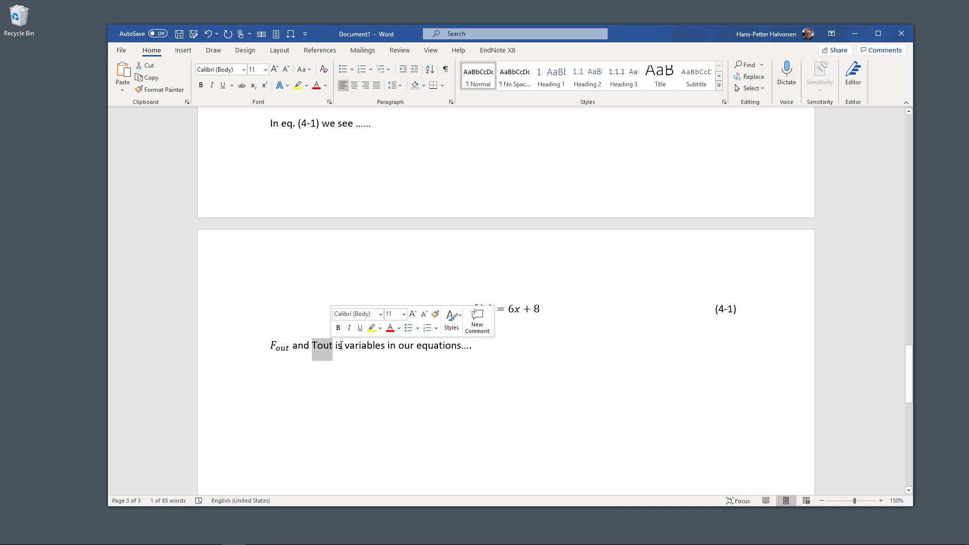
pyautogui.press('Delete')
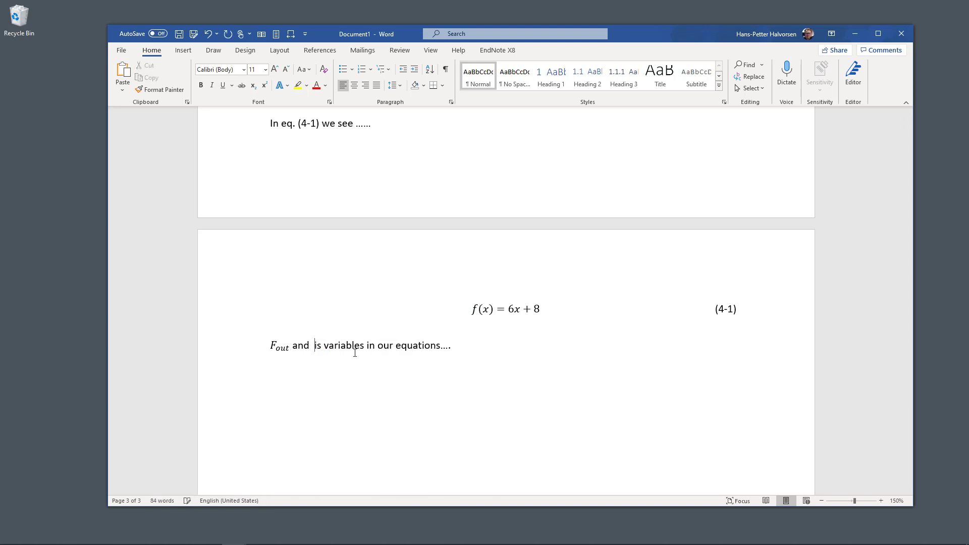
pyautogui.click(184, 51)
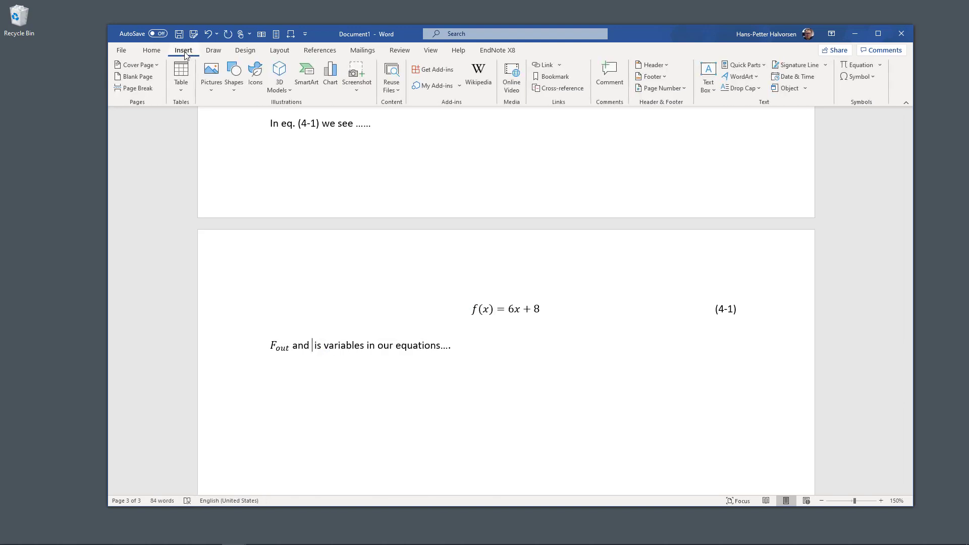
pyautogui.click(864, 65)
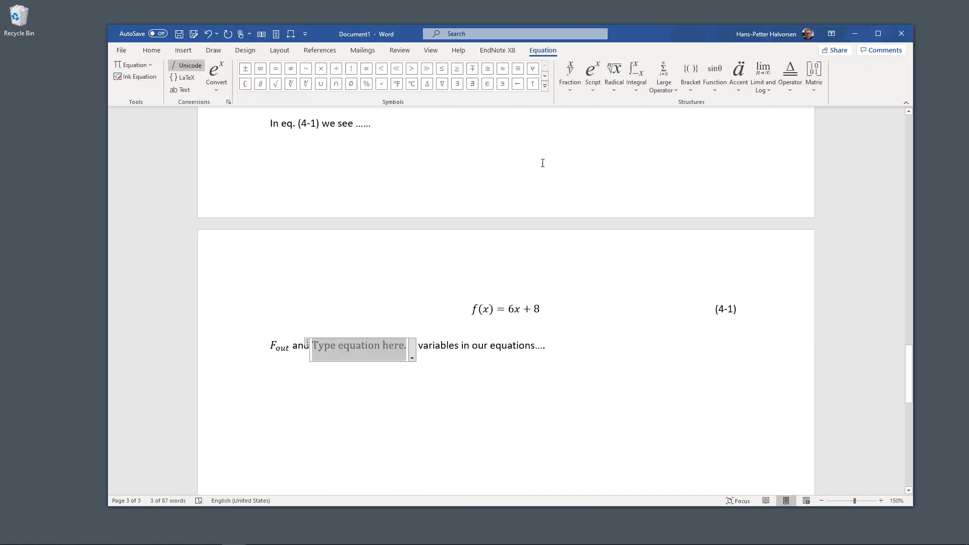
# Fill the new inline equation with a subscript structure, using T as the base and "out" as the subscript.
pyautogui.click(593, 86)
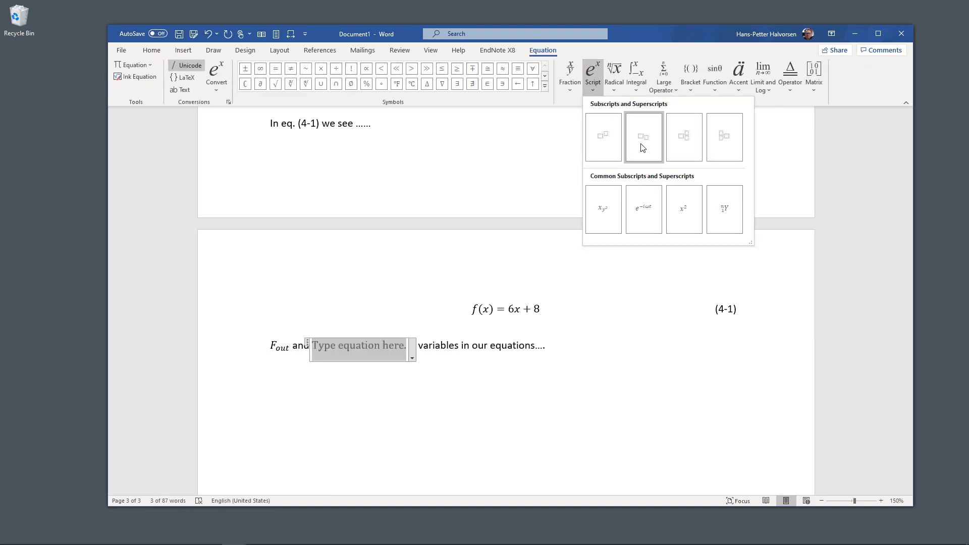
pyautogui.click(643, 141)
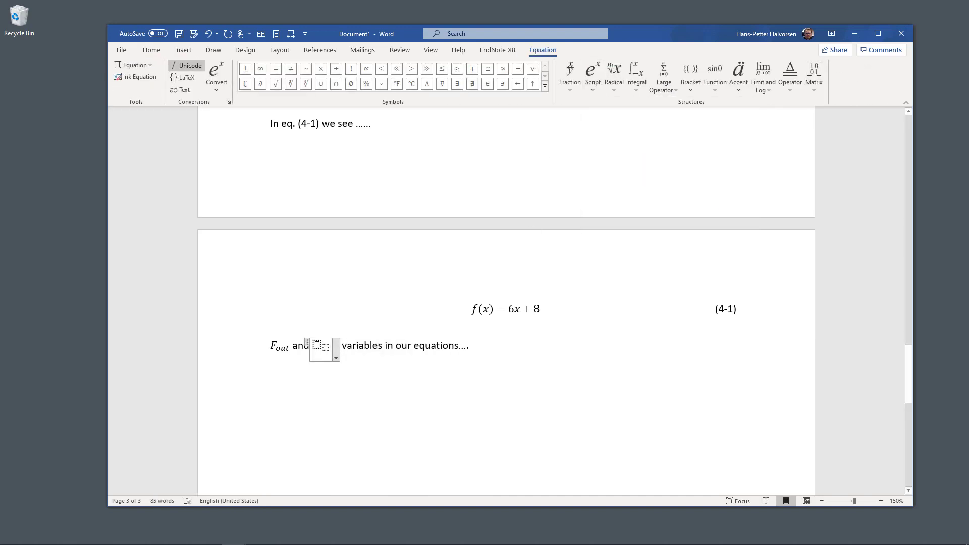
pyautogui.write('T')
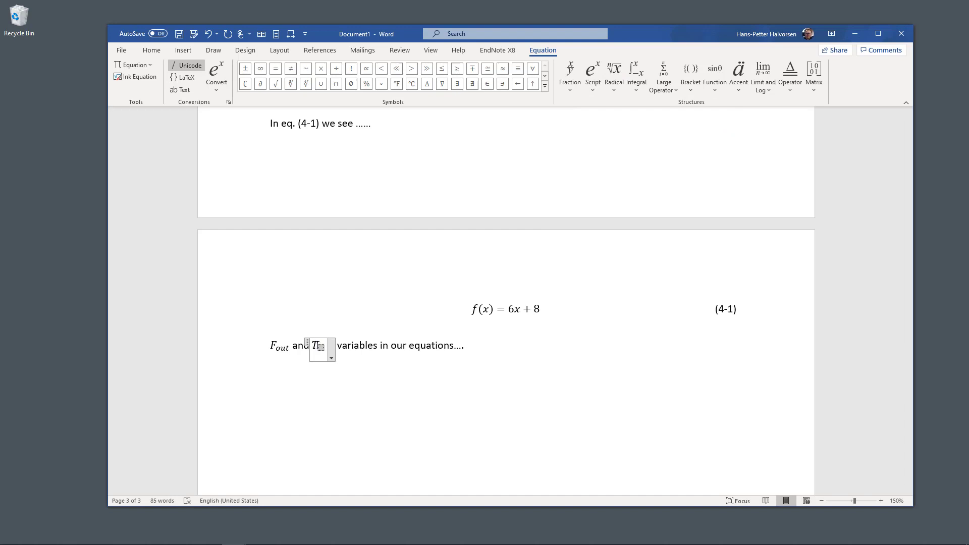
pyautogui.click(321, 347)
pyautogui.write('out')
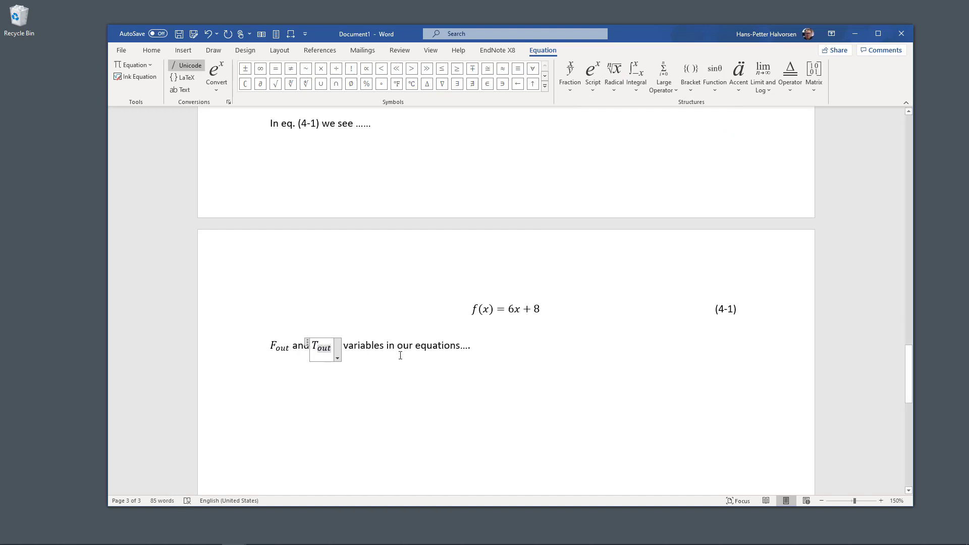
pyautogui.click(399, 355)
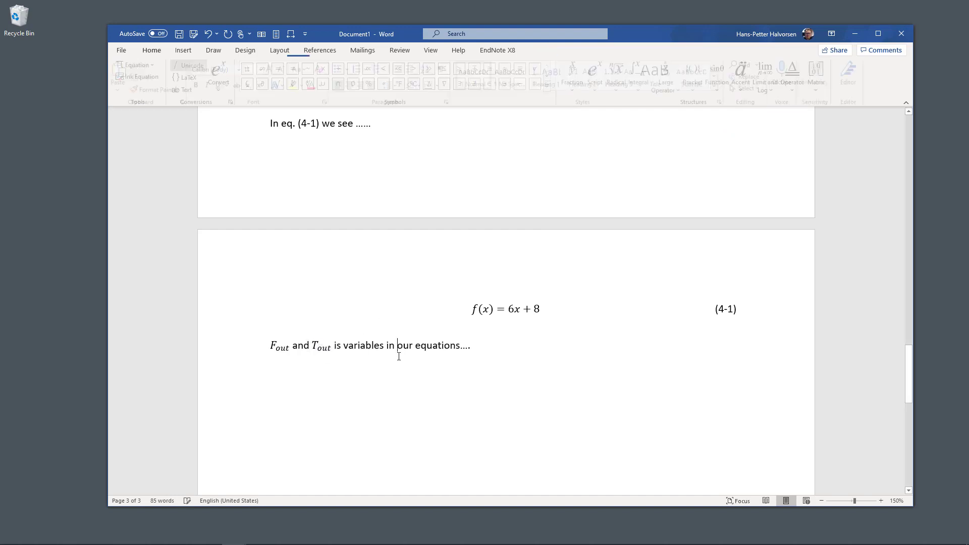
# Review the two inline variables, the numbered f(x) equation and the sentence that refers to equation (4-1).
pyautogui.click(274, 345)
pyautogui.click(346, 390)
pyautogui.click(317, 344)
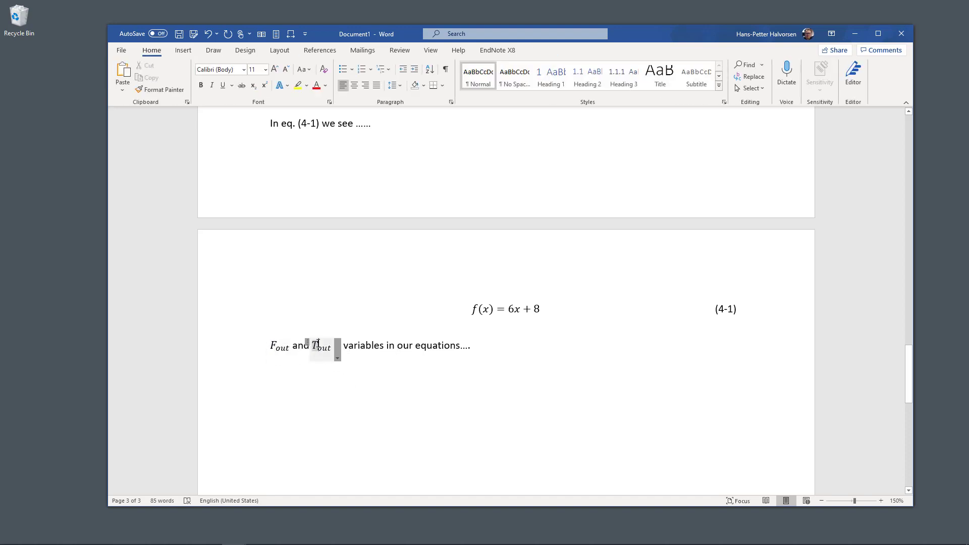
pyautogui.click(396, 349)
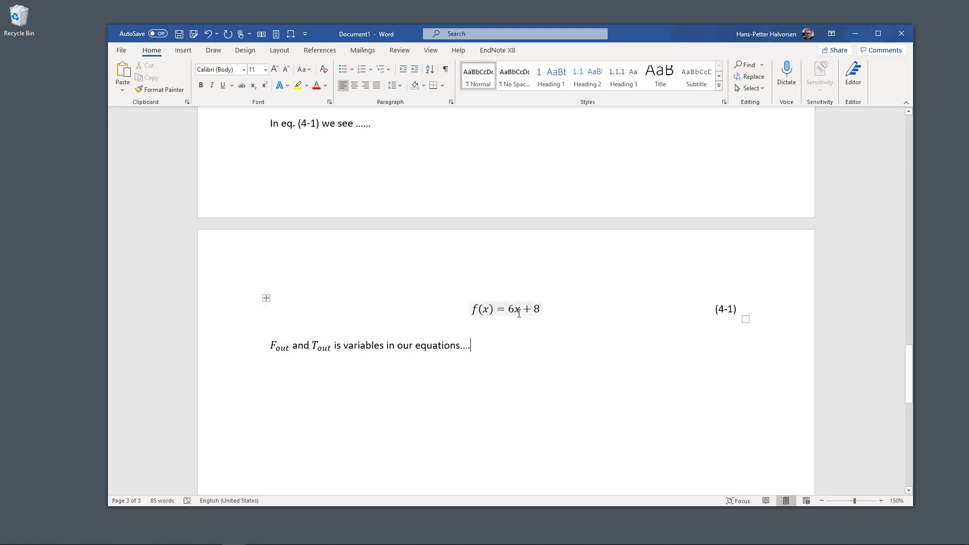
pyautogui.moveTo(554, 309); pyautogui.dragTo(461, 308)
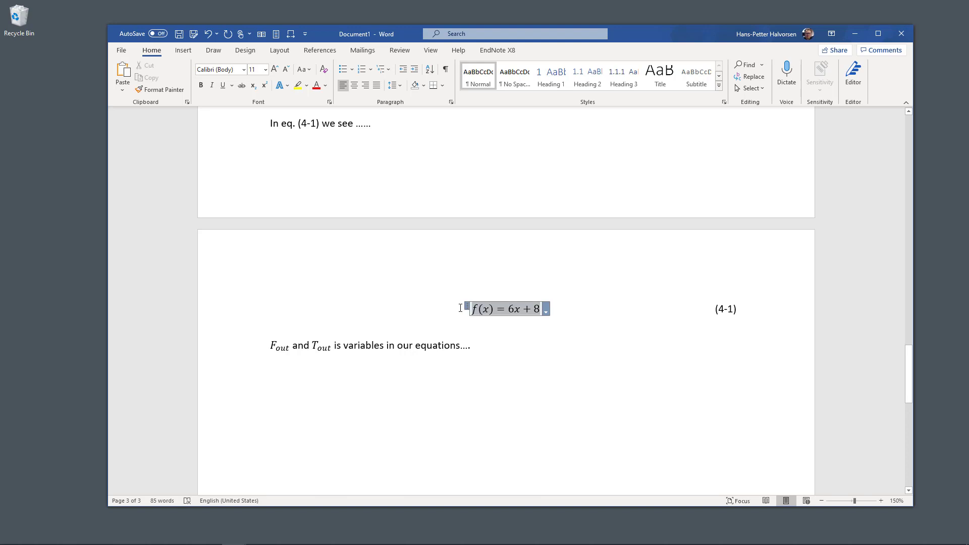
pyautogui.click(711, 308)
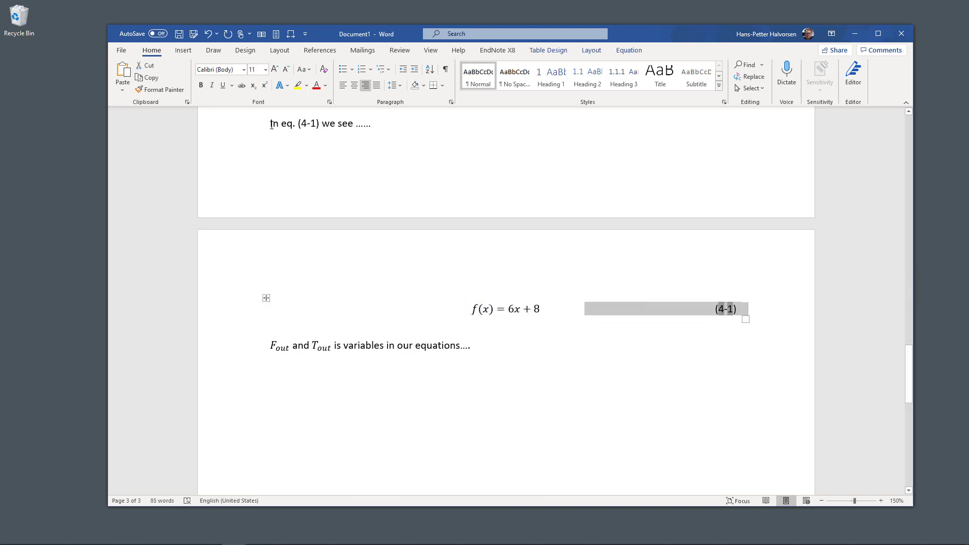
pyautogui.moveTo(271, 125); pyautogui.dragTo(356, 130)
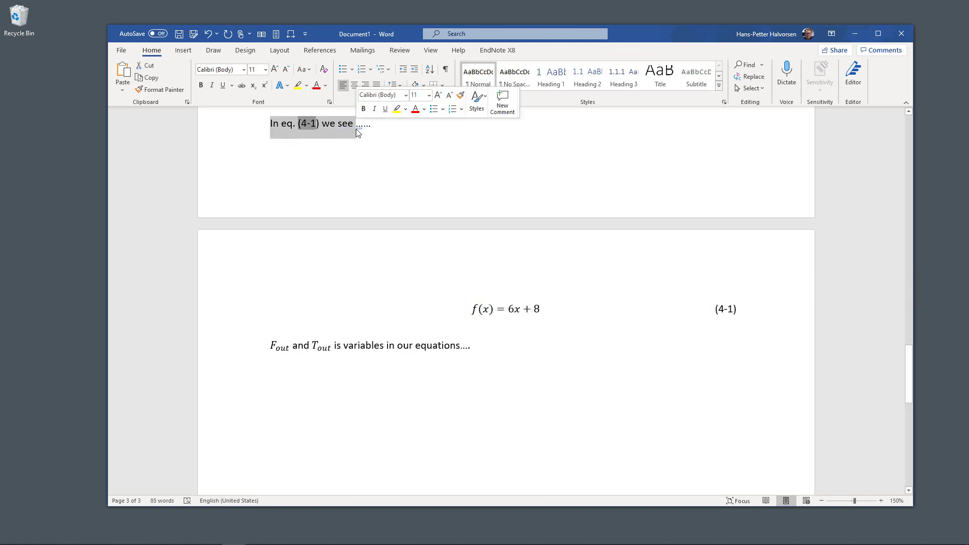
pyautogui.click(272, 346)
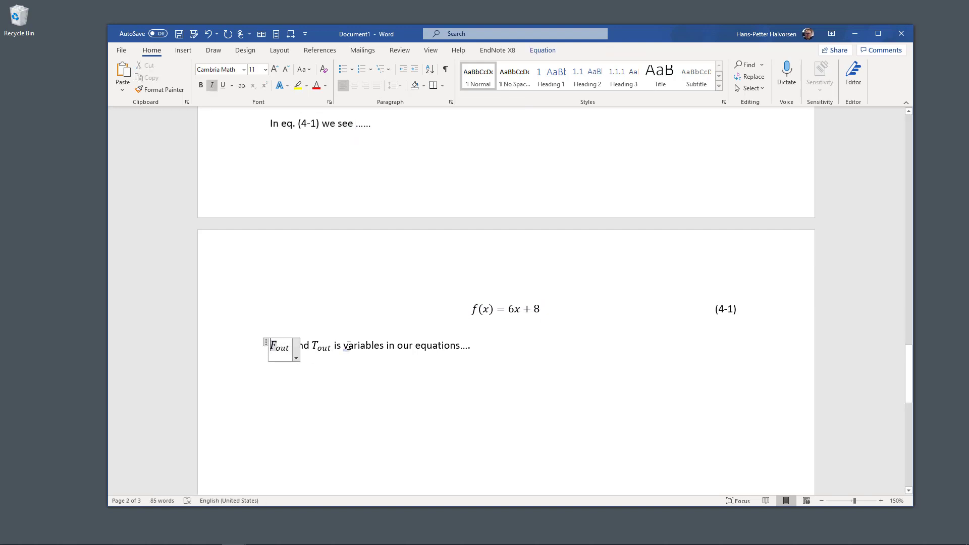
pyautogui.click(347, 346)
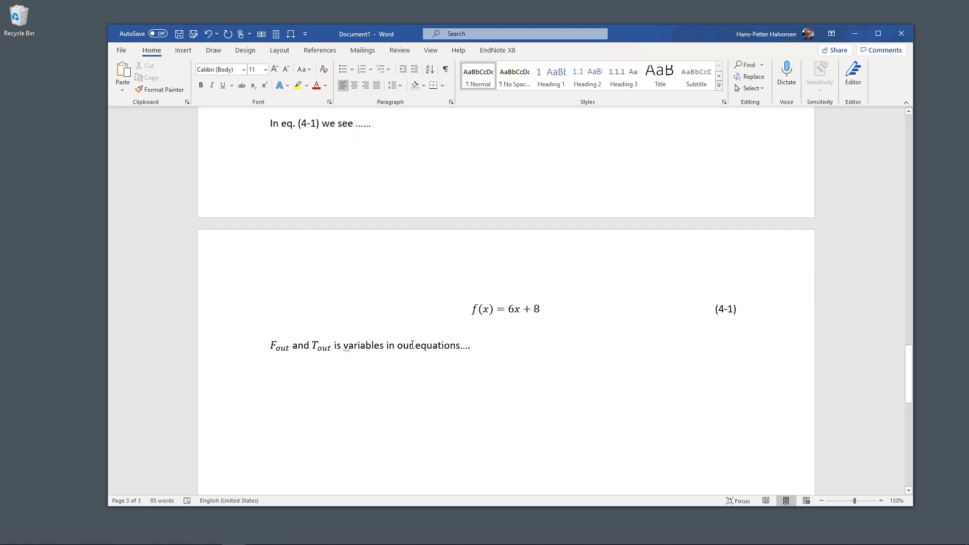
# Review the document's title page and the multilevel numbering of the Introduction and Background headings.
pyautogui.scroll(-8, 412, 344)
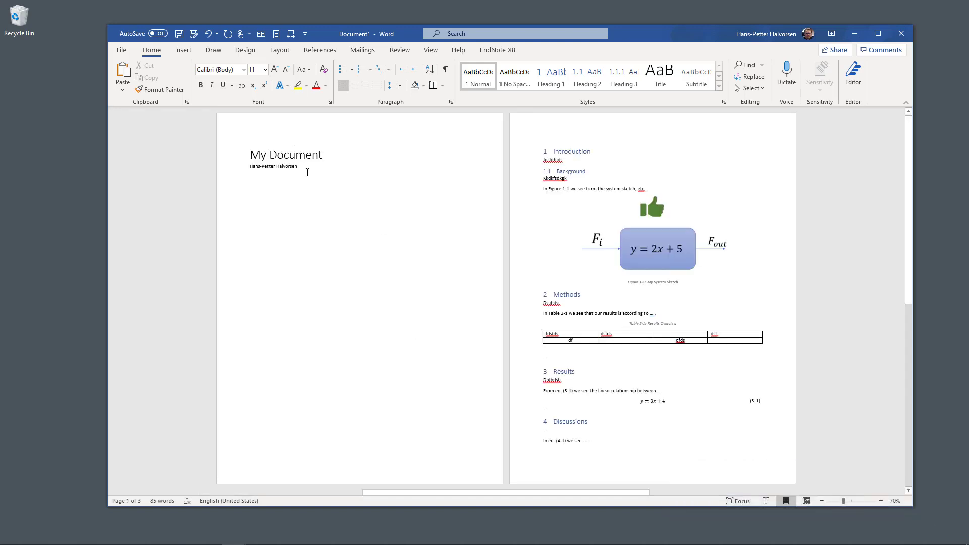
pyautogui.moveTo(308, 169); pyautogui.dragTo(251, 152)
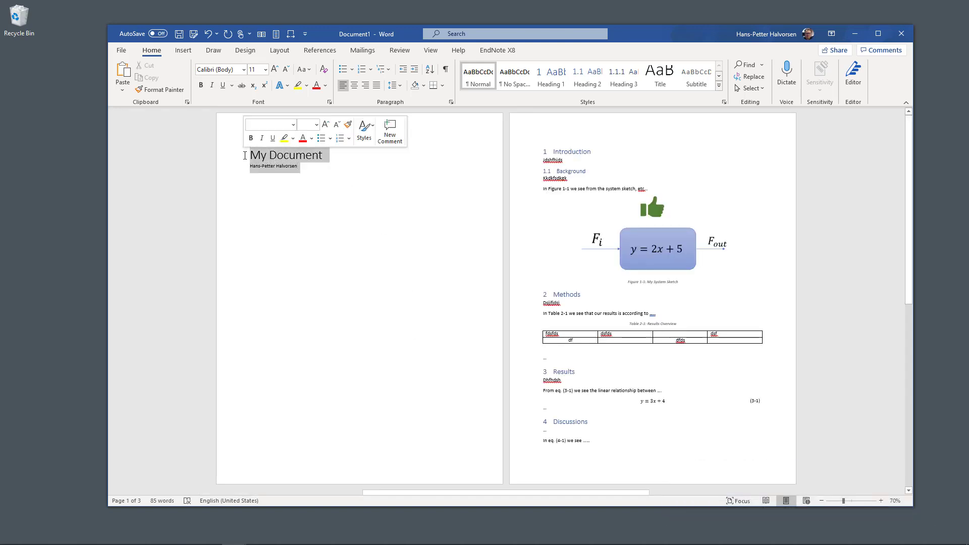
pyautogui.click(383, 253)
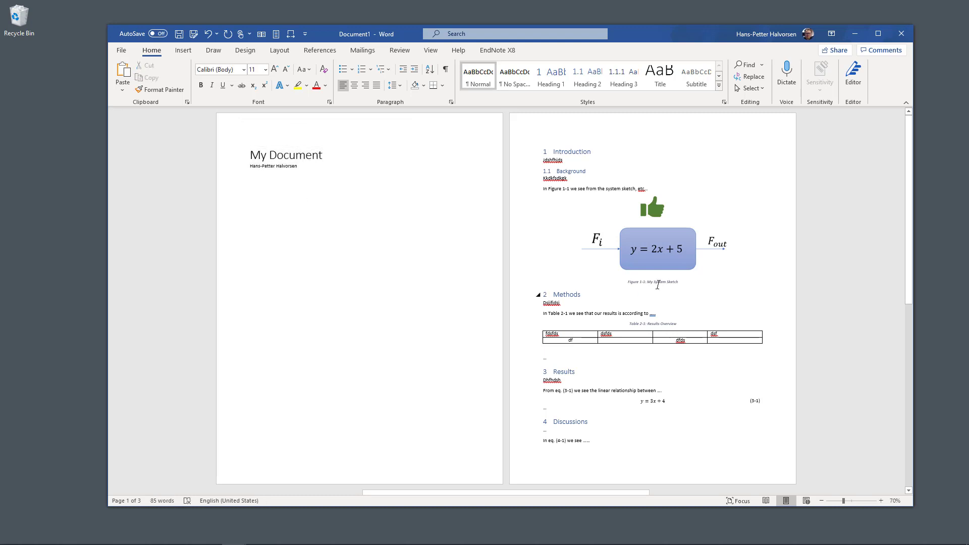
pyautogui.click(599, 152)
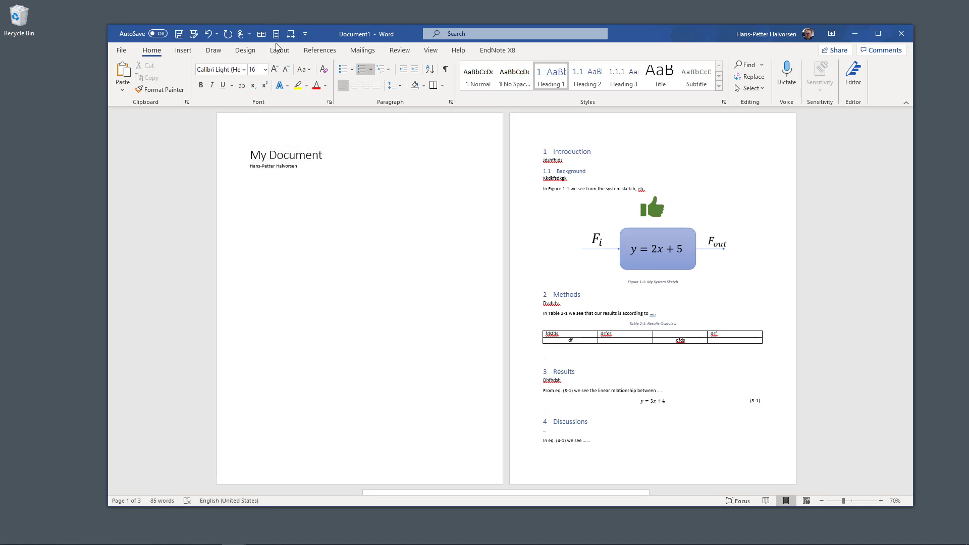
pyautogui.click(291, 34)
pyautogui.click(290, 34)
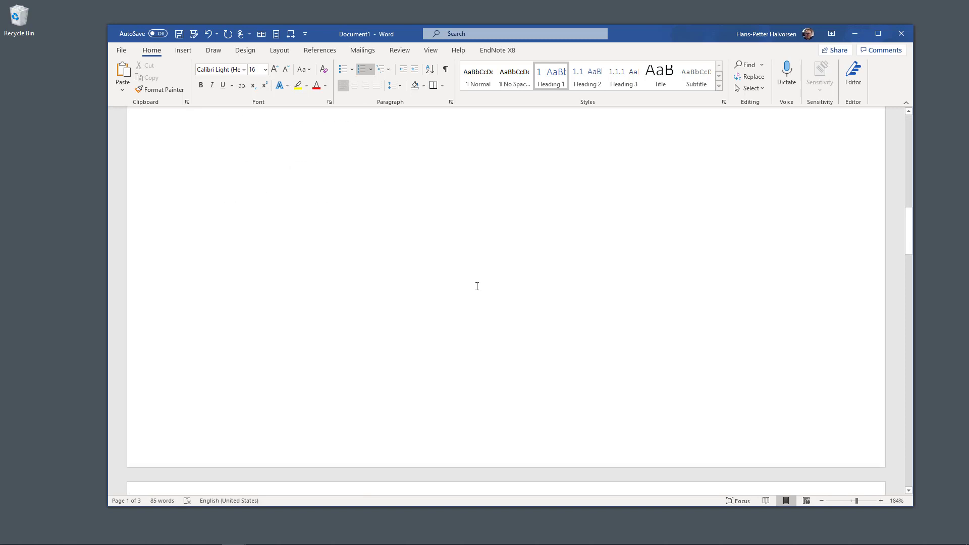
pyautogui.scroll(1, 471, 285)
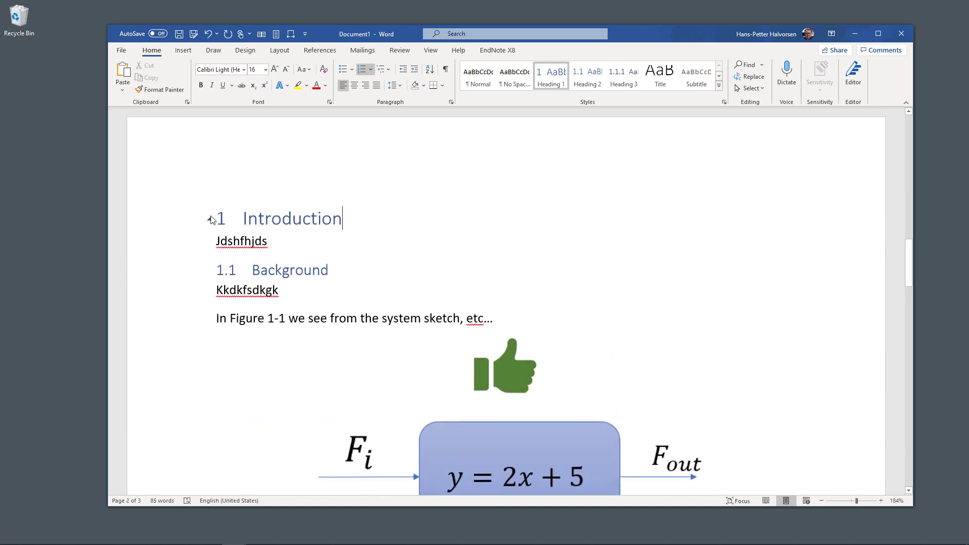
pyautogui.click(388, 73)
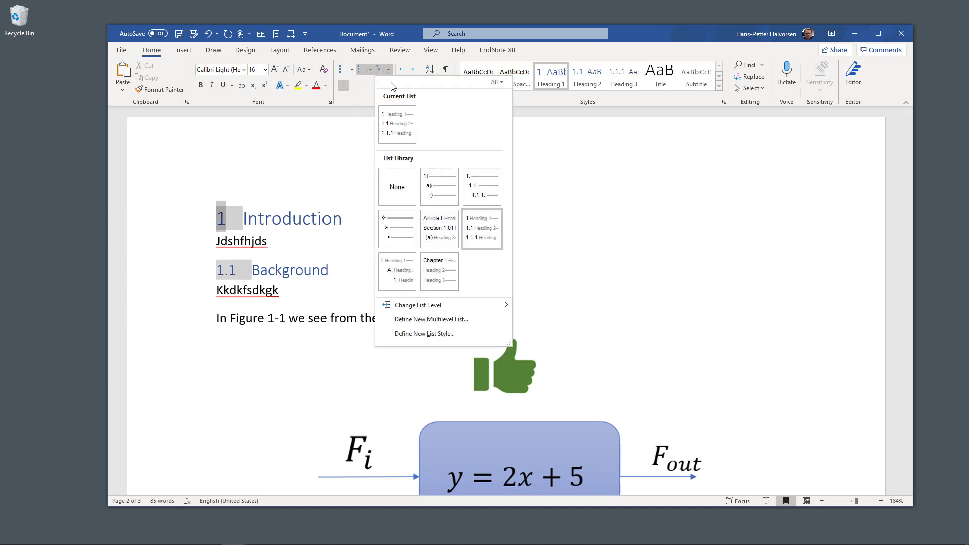
pyautogui.press('Escape')
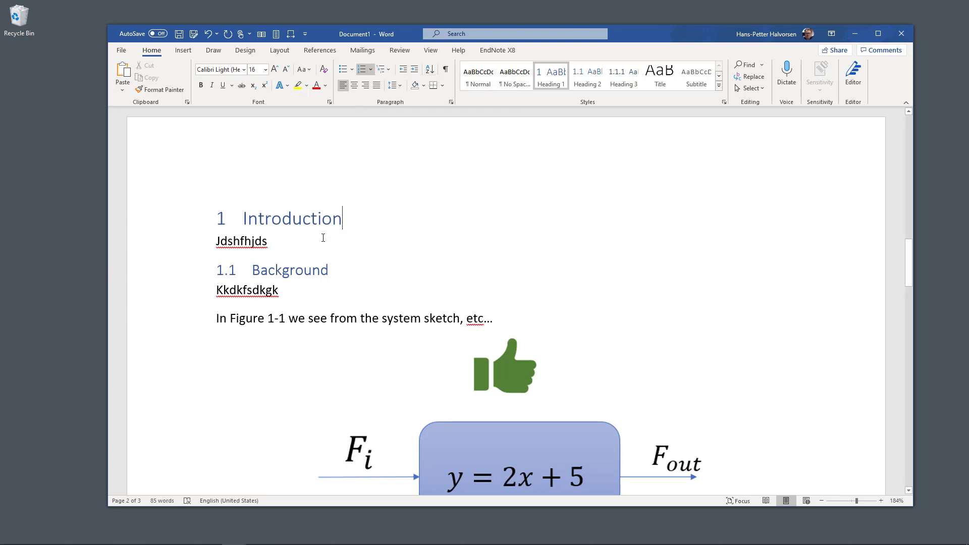
pyautogui.click(322, 218)
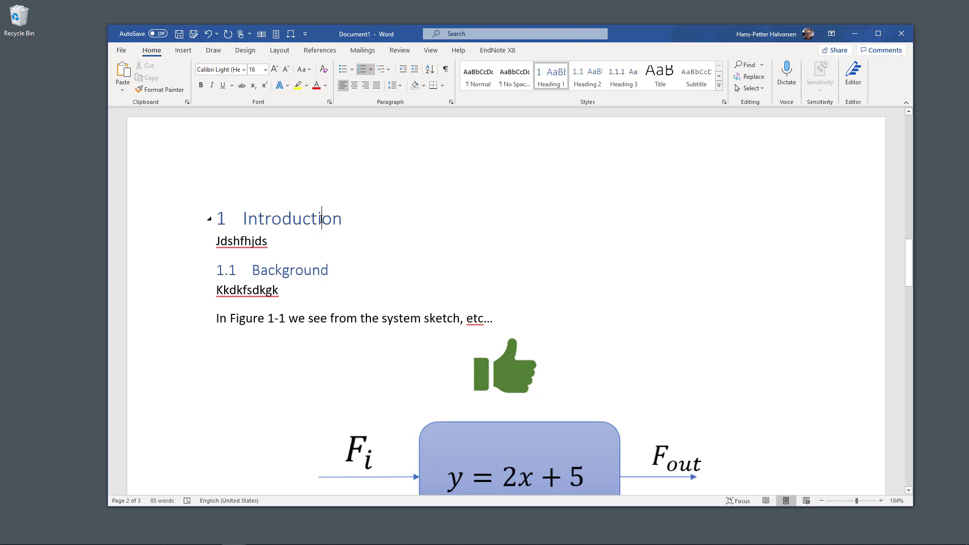
pyautogui.click(301, 271)
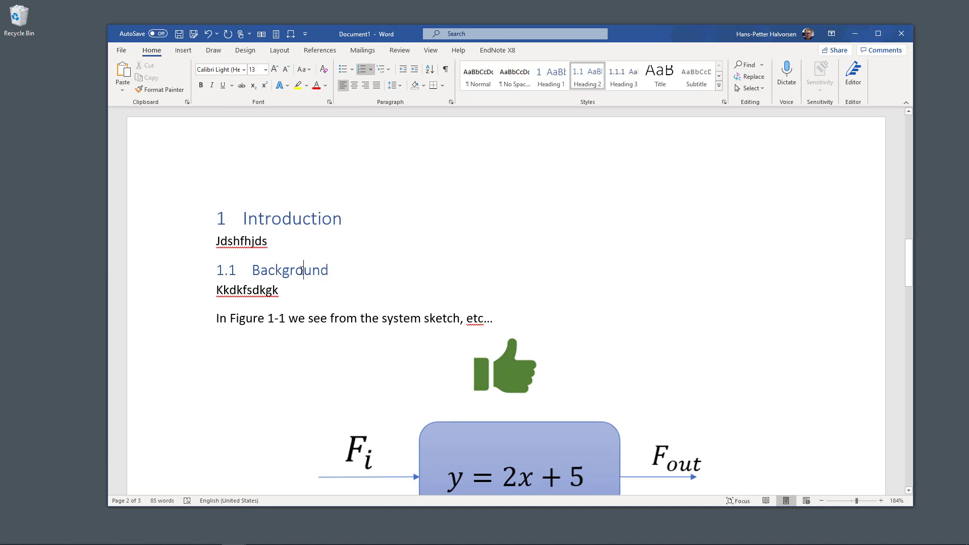
# Examine the system sketch in the Background section, its Figure 1-1 caption and the cross-reference in the sentence above it.
pyautogui.scroll(-2, 305, 269)
pyautogui.click(479, 355)
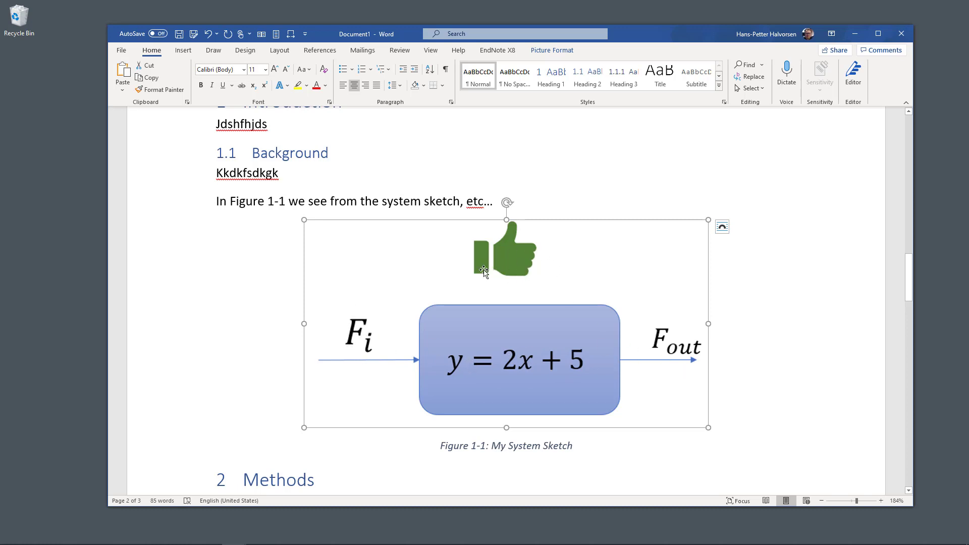
pyautogui.scroll(-3, 513, 407)
pyautogui.click(459, 331)
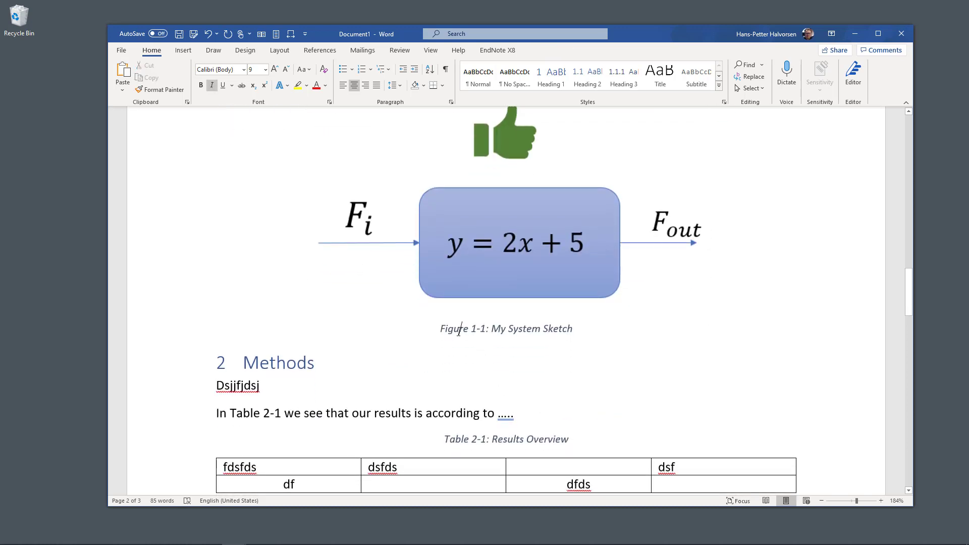
pyautogui.doubleClick(459, 330)
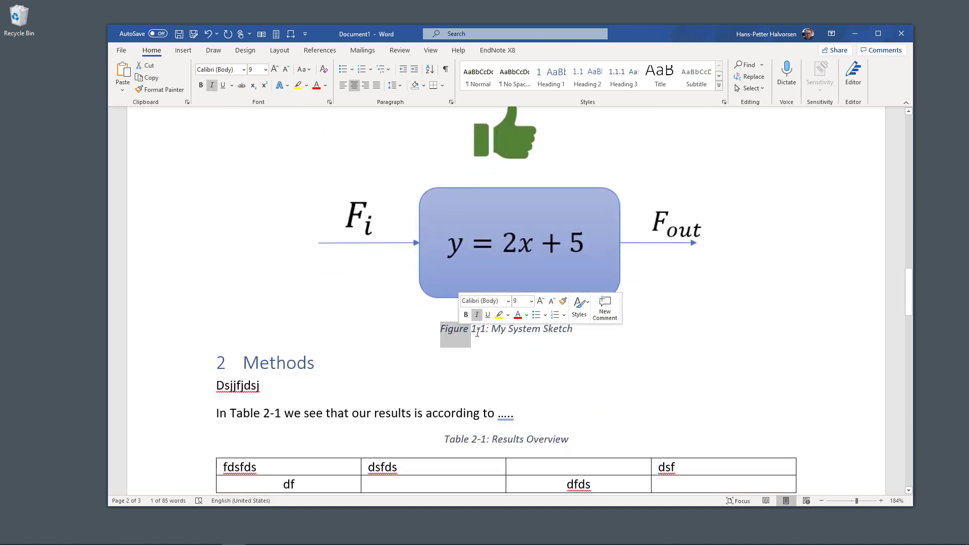
pyautogui.click(525, 333)
pyautogui.doubleClick(527, 329)
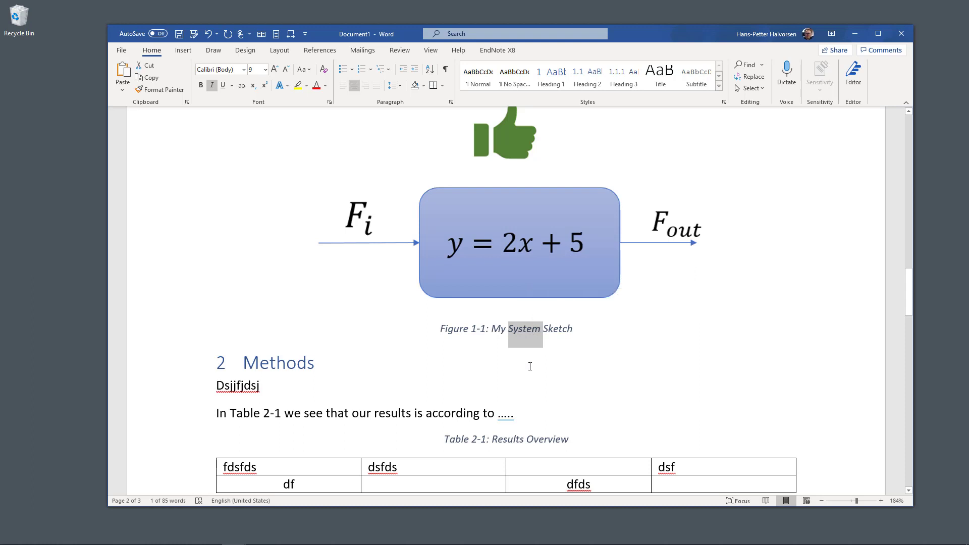
pyautogui.scroll(3, 530, 366)
pyautogui.moveTo(322, 203); pyautogui.dragTo(217, 202)
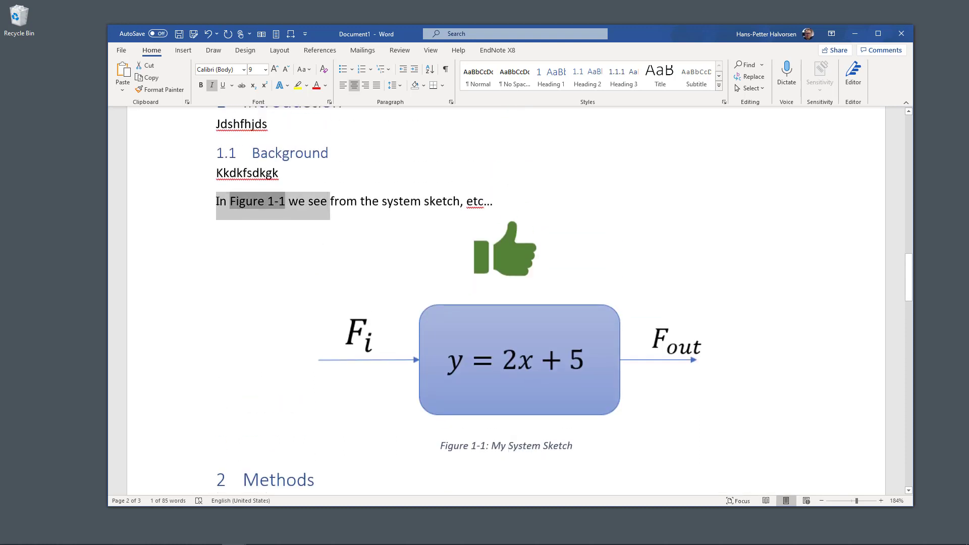
pyautogui.click(342, 201)
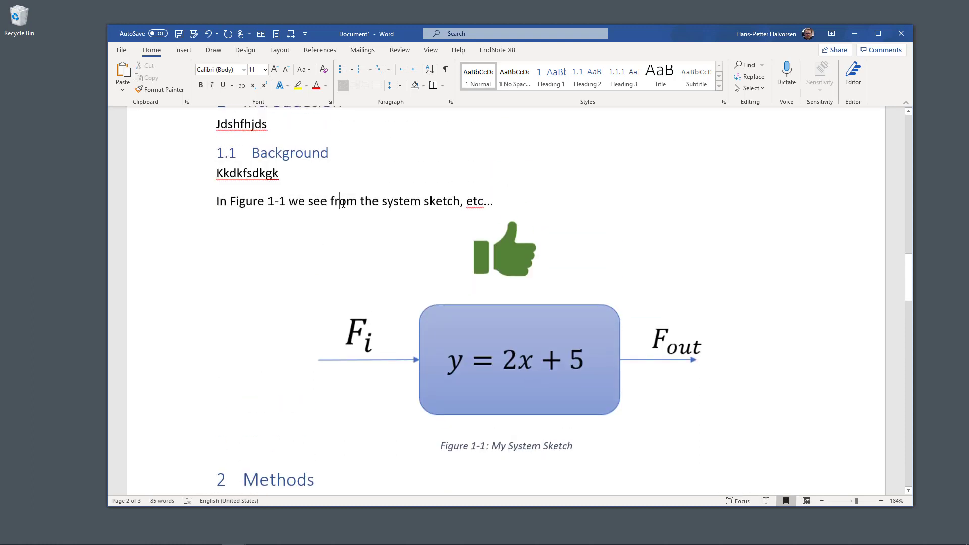
# Examine the table in the Methods chapter with its "Results Overview" caption and the text reference to it.
pyautogui.scroll(-3, 343, 206)
pyautogui.scroll(-3, 343, 206)
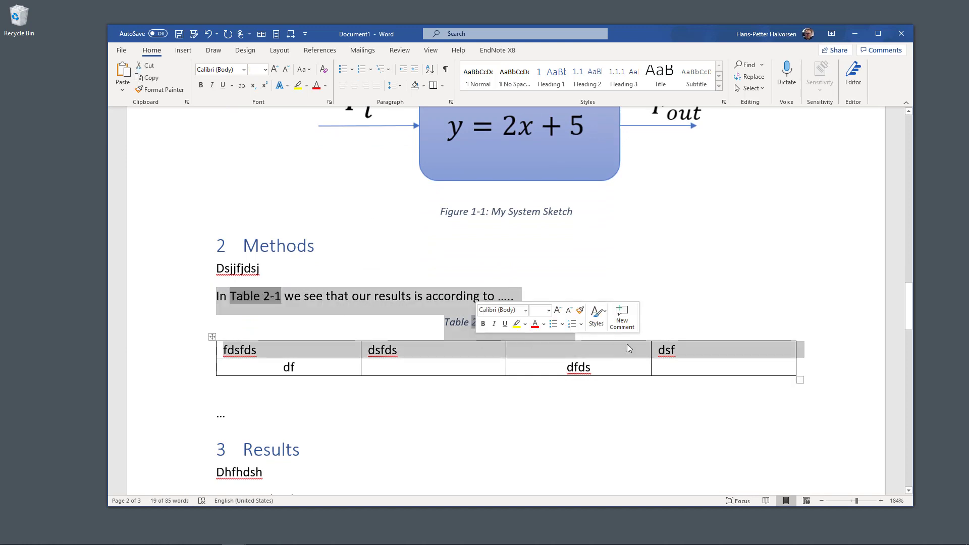
pyautogui.click(589, 325)
pyautogui.moveTo(589, 323); pyautogui.dragTo(477, 325)
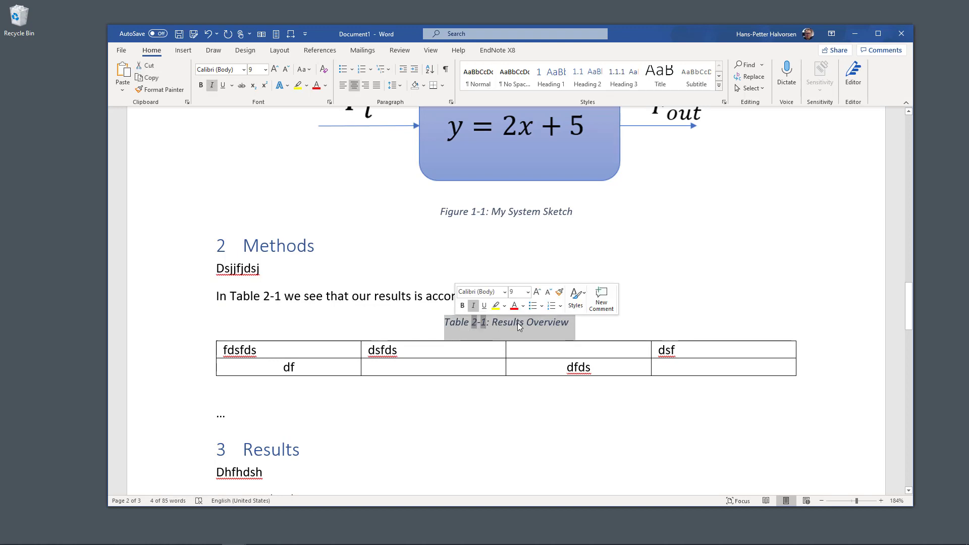
pyautogui.click(606, 323)
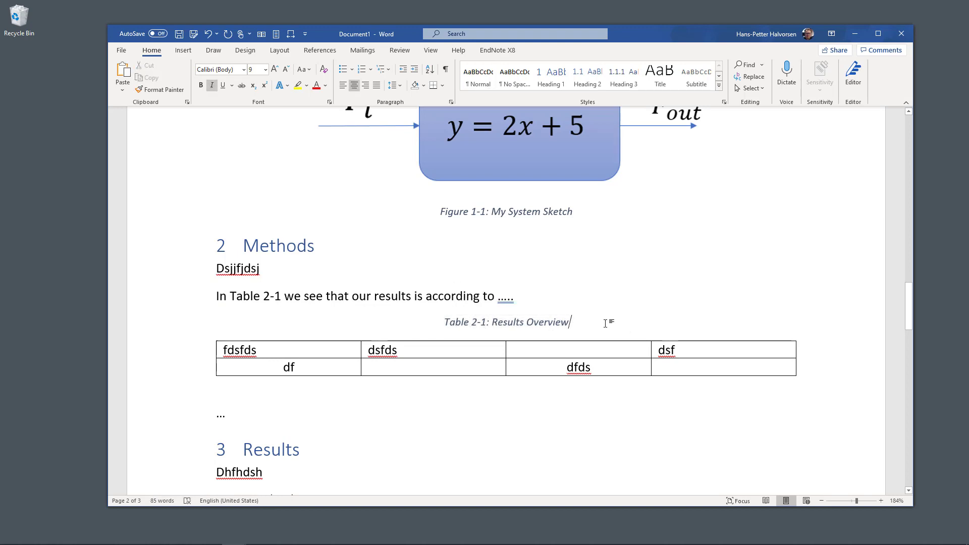
# Compare the placement of the Figure 1-1 caption at the system sketch with that of the Table 2-1 caption.
pyautogui.scroll(2, 606, 326)
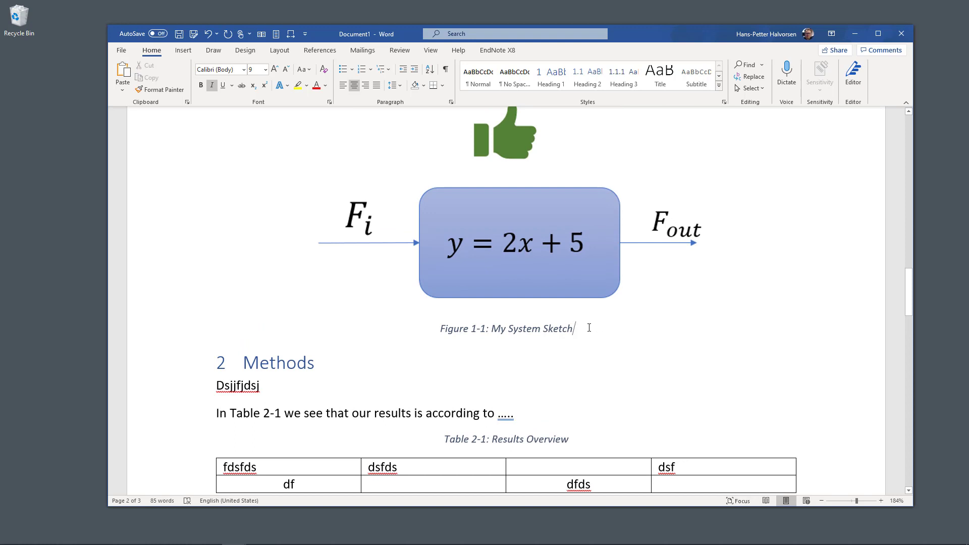
pyautogui.moveTo(577, 329); pyautogui.dragTo(447, 326)
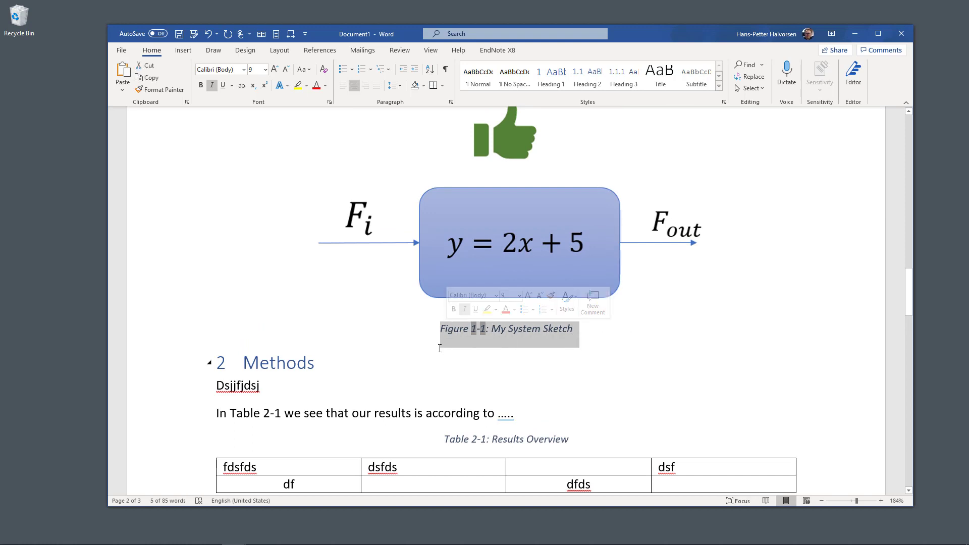
pyautogui.scroll(-5, 439, 349)
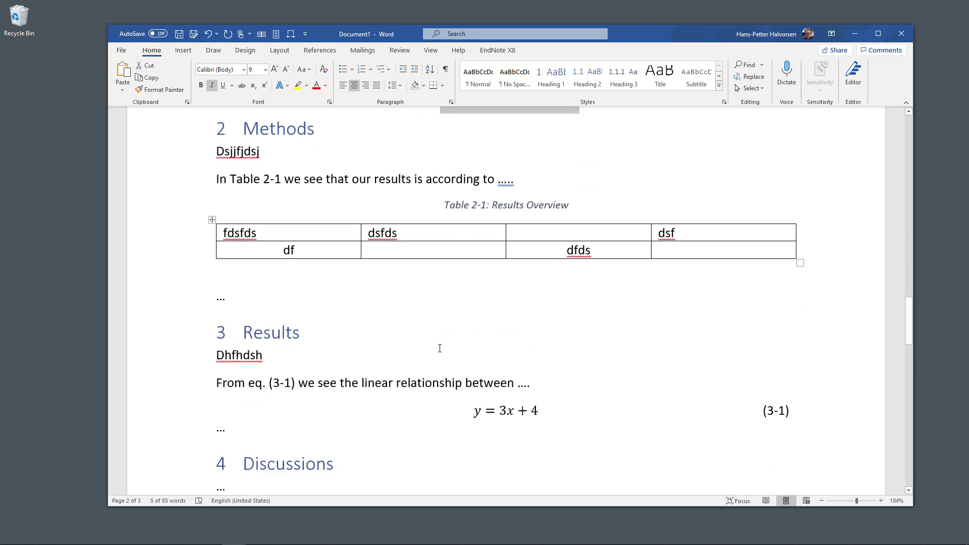
# Examine the linear equation in the Results chapter, its (3-1) number and the cross-reference in the sentence above it.
pyautogui.scroll(-2, 379, 346)
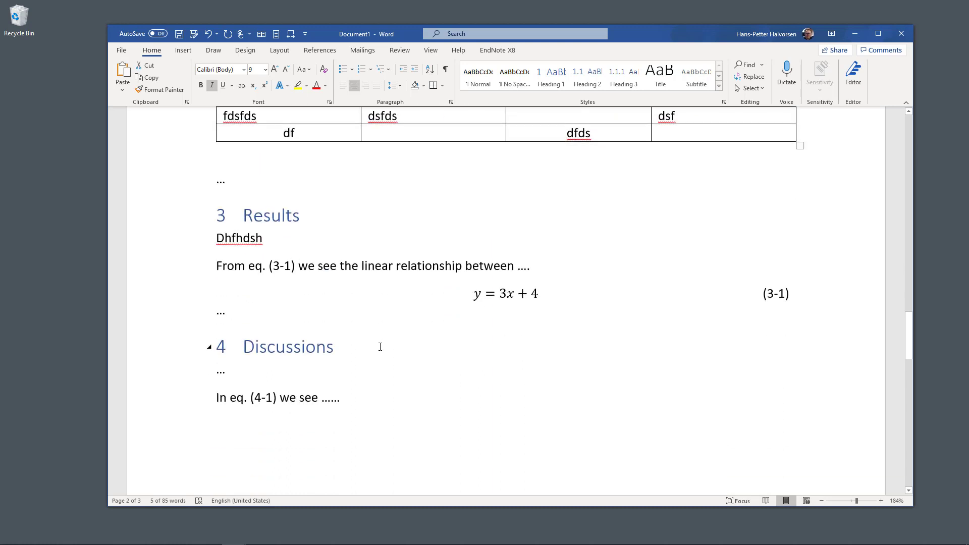
pyautogui.click(494, 293)
pyautogui.doubleClick(496, 293)
pyautogui.tripleClick(496, 294)
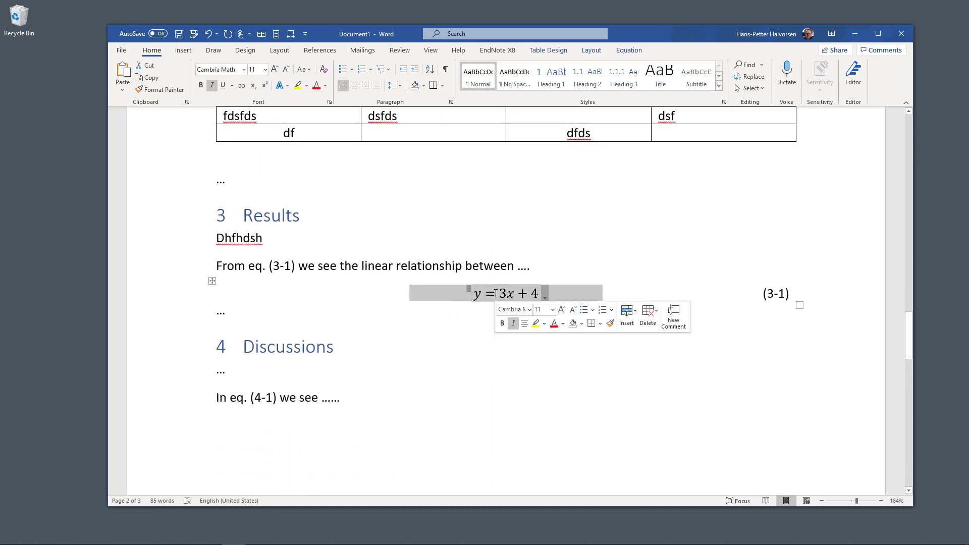
pyautogui.moveTo(760, 293); pyautogui.dragTo(798, 295)
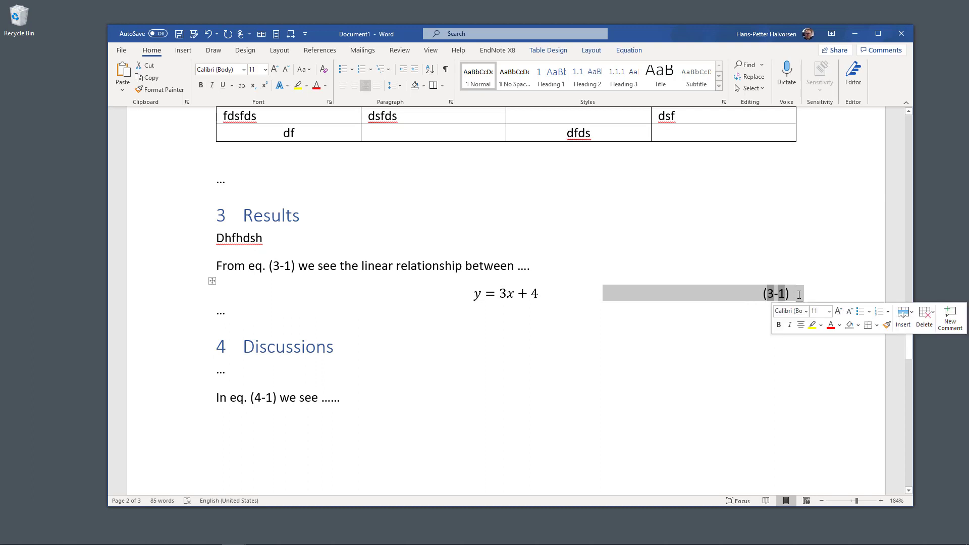
pyautogui.moveTo(218, 266); pyautogui.dragTo(339, 267)
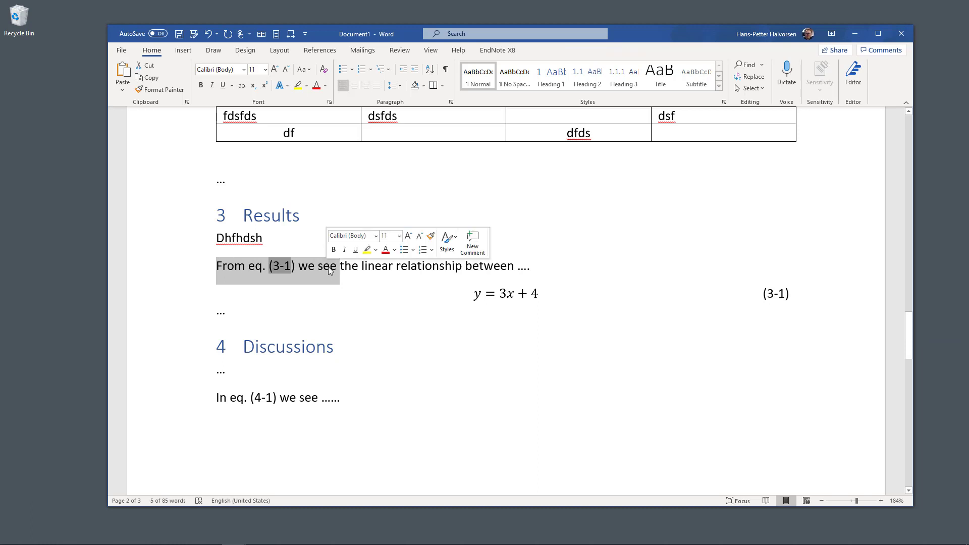
pyautogui.click(345, 266)
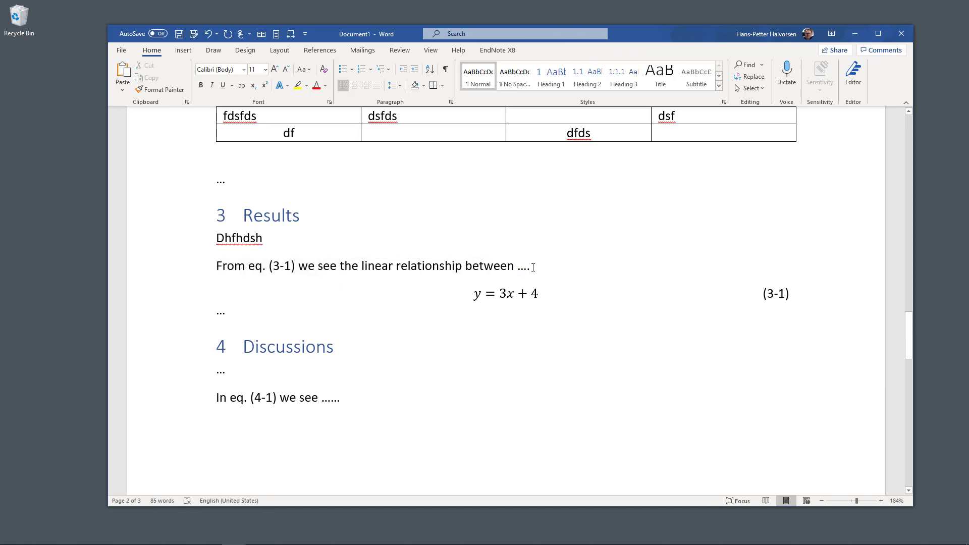
# Review the sentence with the inline variables F_out and T_out below equation (4-1) on the last page.
pyautogui.scroll(-7, 430, 350)
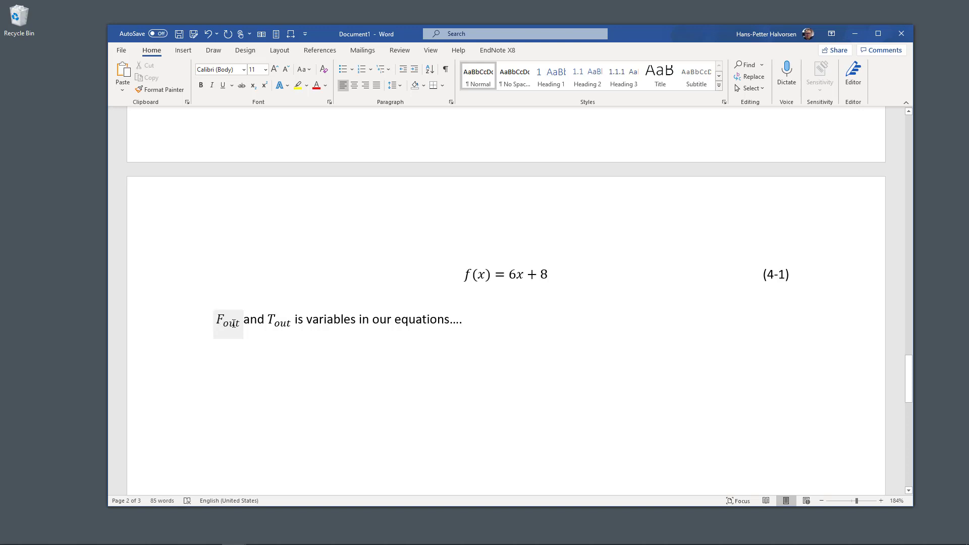
pyautogui.doubleClick(324, 319)
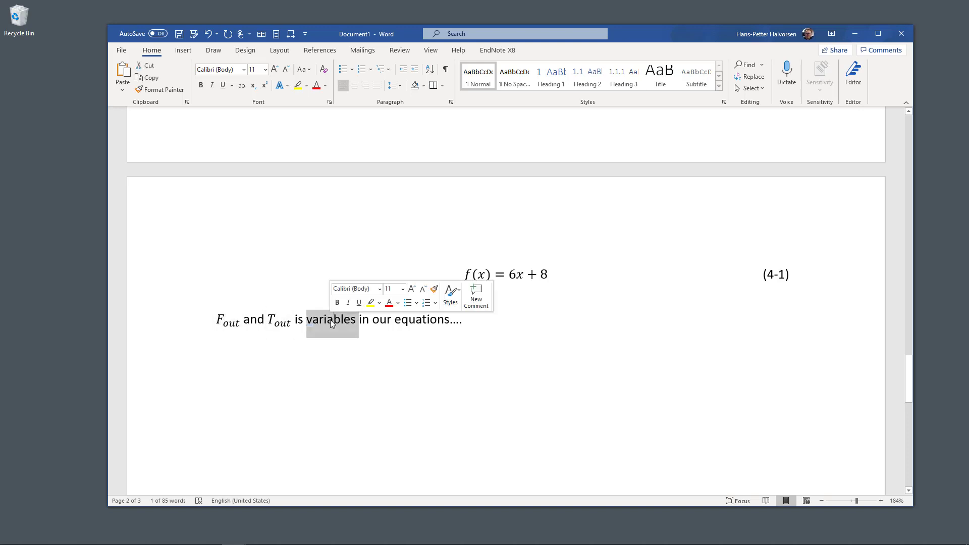
pyautogui.click(408, 319)
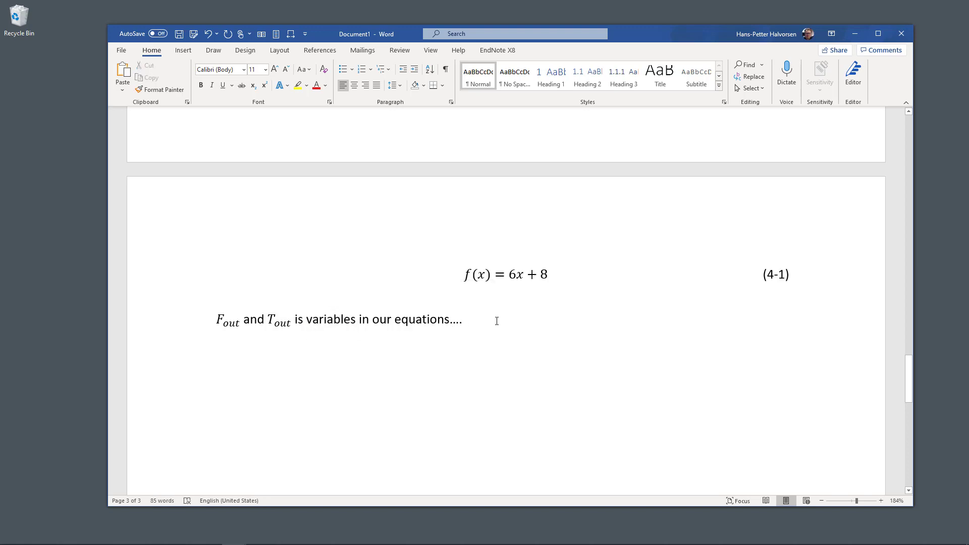